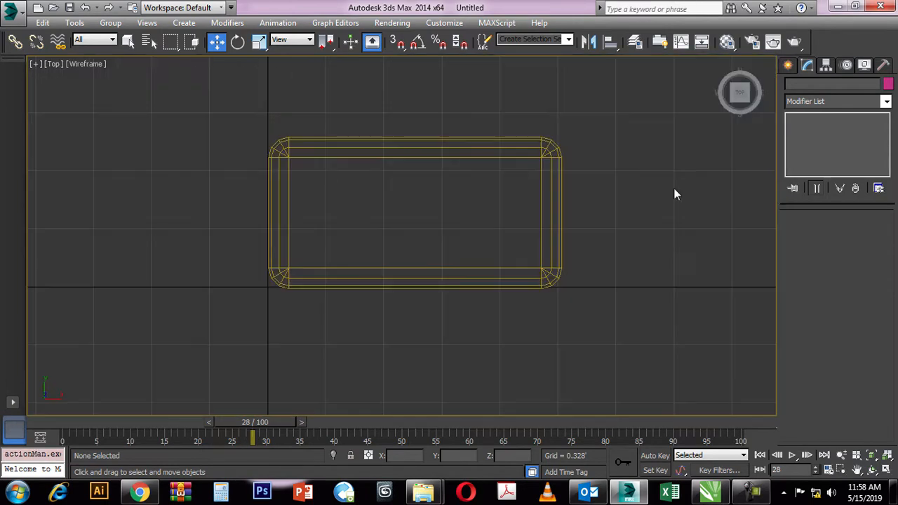
# Draw a standard Plane about 5.1' long and 8.7' wide around the chamfered box in the top view.
pyautogui.click(788, 65)
pyautogui.click(806, 105)
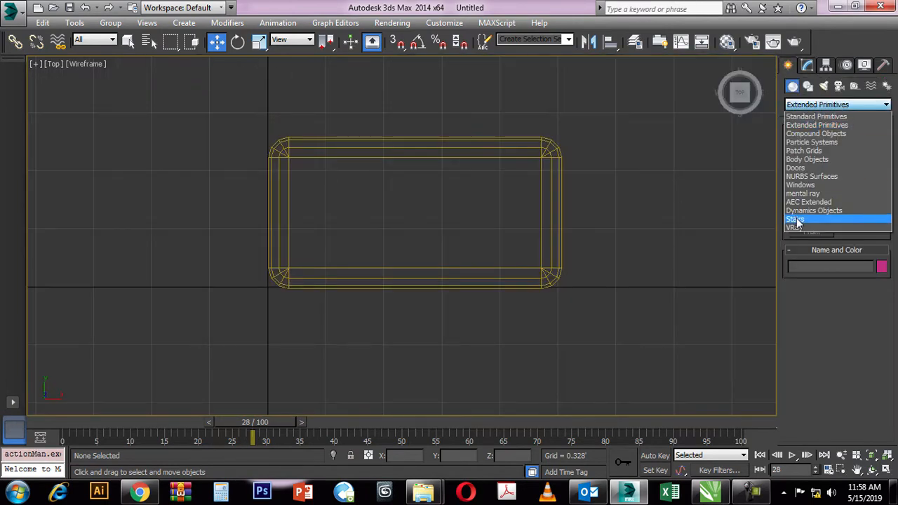
pyautogui.click(817, 116)
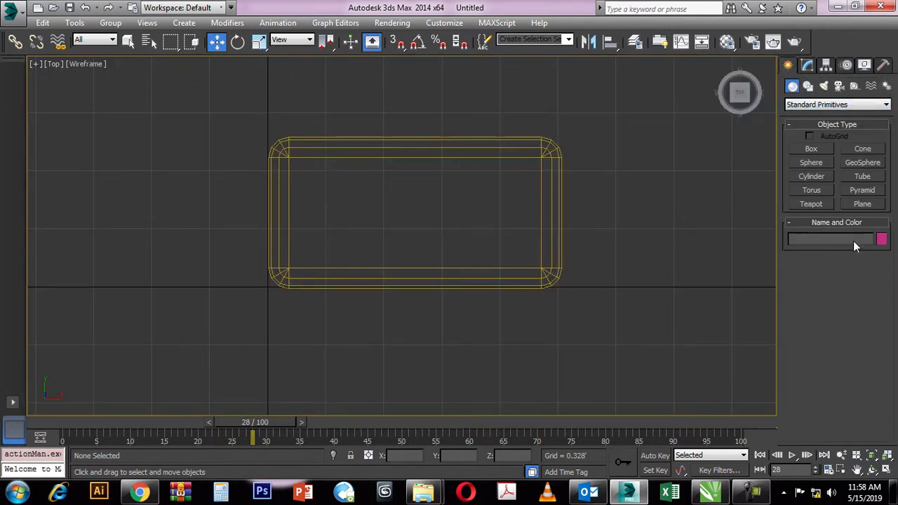
pyautogui.click(862, 203)
pyautogui.scroll(-9, 355, 229)
pyautogui.moveTo(233, 146); pyautogui.dragTo(522, 322)
pyautogui.rightClick(521, 322)
pyautogui.rightClick(386, 151)
pyautogui.click(357, 214)
pyautogui.scroll(2, 500, 229)
pyautogui.moveTo(500, 229); pyautogui.dragTo(566, 234, button='middle')
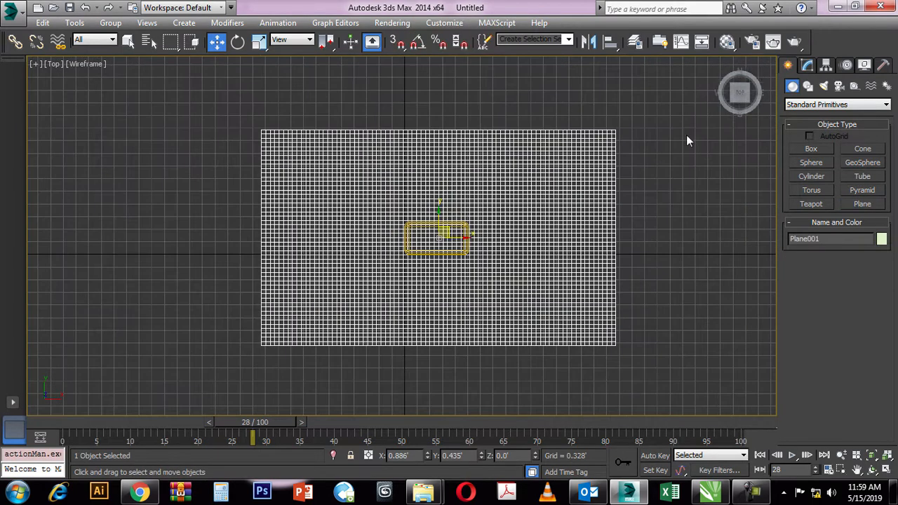
# Move the plane so it is centred on the box, at about X 0.815' and Y 0.449'.
pyautogui.click(808, 65)
pyautogui.moveTo(636, 211); pyautogui.dragTo(604, 210, button='middle')
pyautogui.rightClick(876, 271)
pyautogui.rightClick(876, 285)
pyautogui.scroll(-2, 406, 239)
pyautogui.scroll(4, 409, 239)
pyautogui.moveTo(409, 229); pyautogui.dragTo(411, 228)
pyautogui.moveTo(411, 228); pyautogui.dragTo(406, 227, button='middle')
pyautogui.press('g')
pyautogui.moveTo(407, 226); pyautogui.dragTo(413, 228)
# Try length segment counts of 80 and 70 on the plane.
pyautogui.moveTo(876, 250); pyautogui.dragTo(877, 236)
pyautogui.click(875, 265)
pyautogui.click(876, 266)
pyautogui.moveTo(875, 275); pyautogui.dragTo(848, 233)
pyautogui.moveTo(880, 276)
pyautogui.mouseDown()
pyautogui.moveTo(889, 293)
pyautogui.moveTo(876, 267)
pyautogui.mouseUp()
pyautogui.scroll(3, 513, 256)
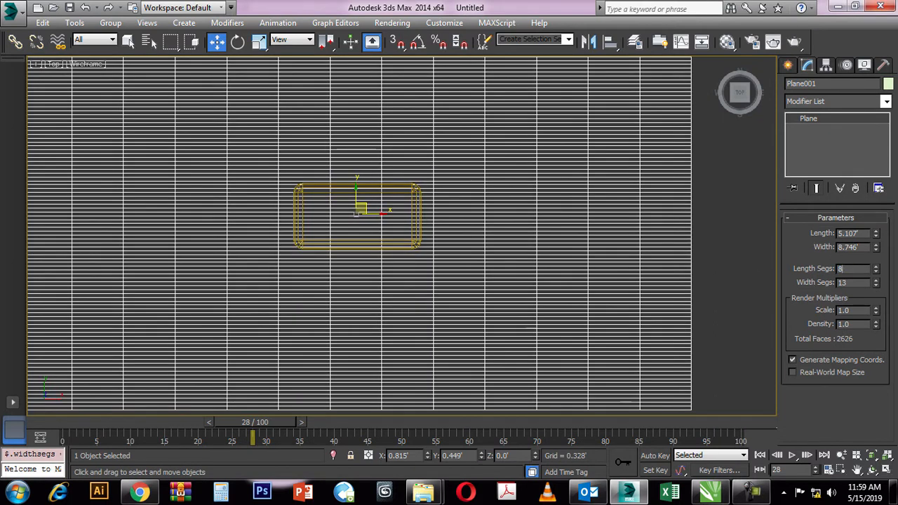
pyautogui.write('80')
pyautogui.press('Return')
pyautogui.write('70')
pyautogui.press('Return')
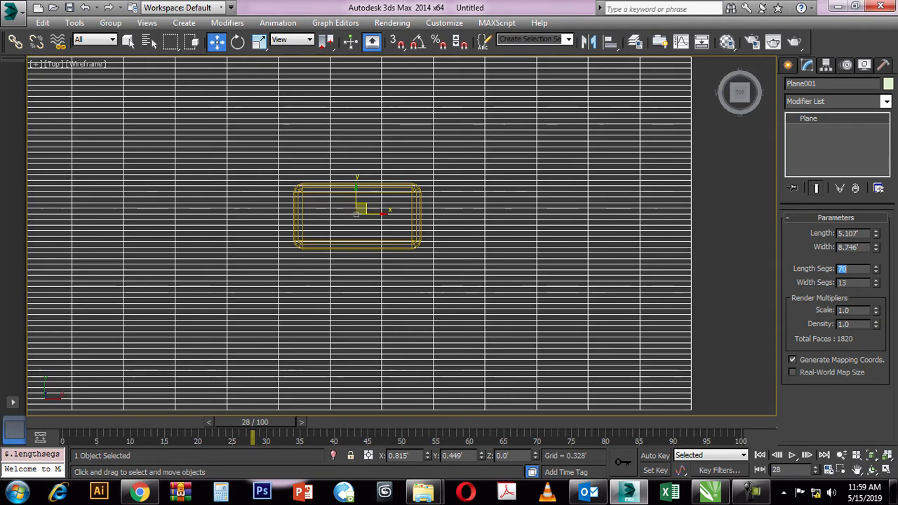
# Set the plane's width segments to 100 and its length segments to 60.
pyautogui.press('Tab')
pyautogui.write('100')
pyautogui.press('Return')
pyautogui.scroll(3, 354, 204)
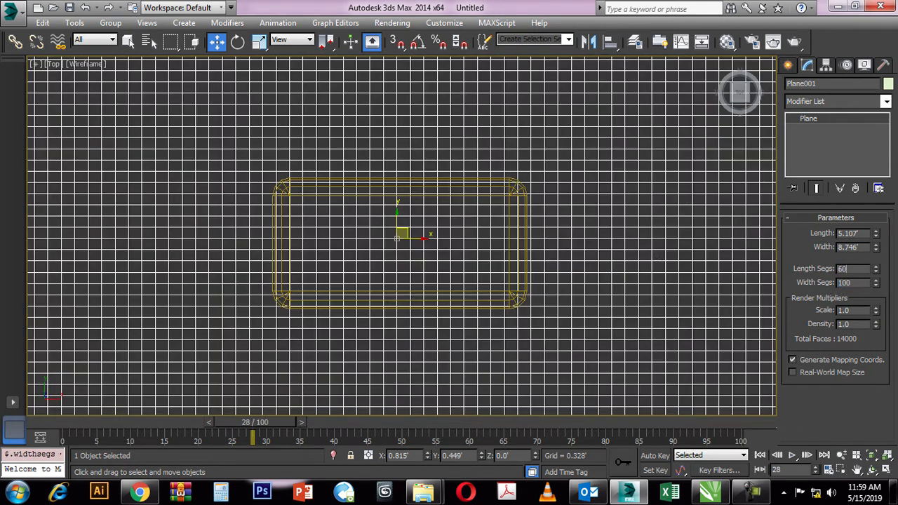
pyautogui.press('Return')
# Raise the plane above the box to a height of about 2.9', and return to the perspective view.
pyautogui.scroll(-6, 425, 210)
pyautogui.hotkey('alt', 'w')
pyautogui.click(670, 323)
pyautogui.hotkey('alt', 'w')
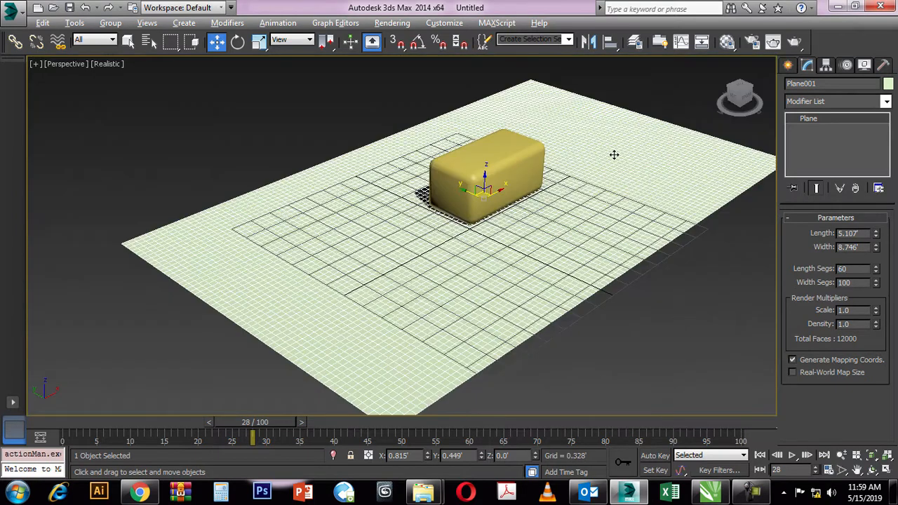
pyautogui.hotkey('alt', 'w')
pyautogui.rightClick(538, 210)
pyautogui.hotkey('alt', 'w')
pyautogui.moveTo(525, 218); pyautogui.dragTo(526, 136)
pyautogui.hotkey('alt', 'w')
pyautogui.rightClick(583, 287)
pyautogui.hotkey('alt', 'w')
pyautogui.click(584, 282)
# Draw a second plane about 8.95' long and 19.1' wide on the ground in the perspective view.
pyautogui.keyDown('alt'); pyautogui.moveTo(584, 282); pyautogui.dragTo(527, 226, button='middle'); pyautogui.keyUp('alt')
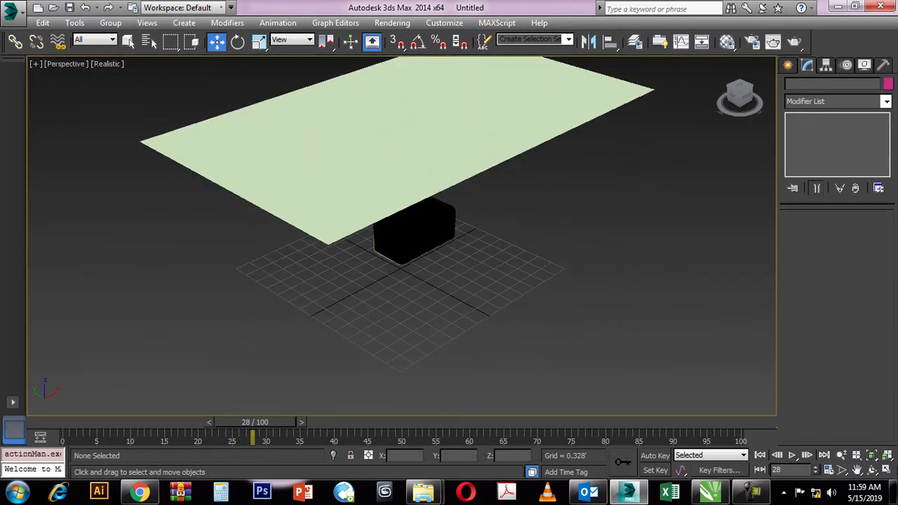
pyautogui.click(872, 473)
pyautogui.moveTo(441, 277); pyautogui.dragTo(383, 233)
pyautogui.rightClick(383, 233)
pyautogui.click(788, 68)
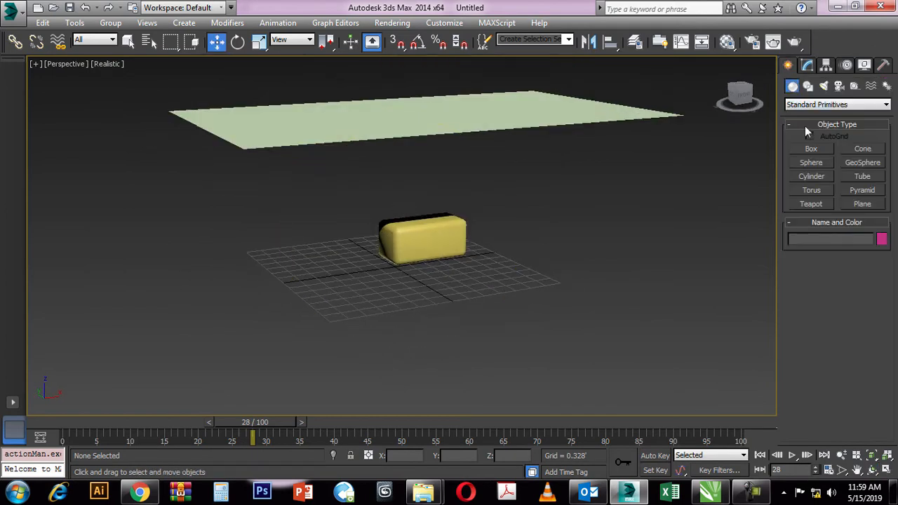
pyautogui.click(867, 205)
pyautogui.moveTo(57, 184)
pyautogui.mouseDown()
pyautogui.moveTo(896, 272)
pyautogui.moveTo(751, 181)
pyautogui.mouseUp()
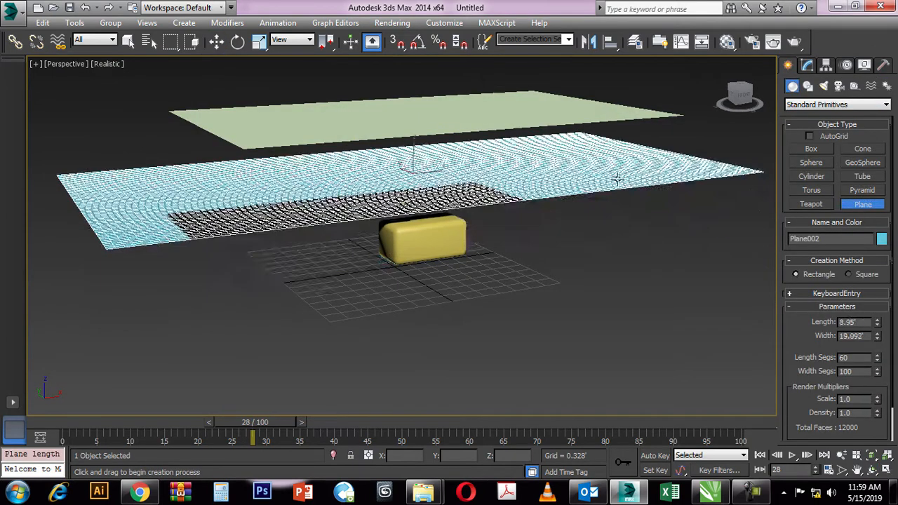
pyautogui.rightClick(752, 181)
# Centre the second plane beneath the first one in the top view, at about X 0.811' and Y 0.584'.
pyautogui.hotkey('alt', 'w')
pyautogui.rightClick(280, 228)
pyautogui.hotkey('alt', 'w')
pyautogui.scroll(-5, 354, 232)
pyautogui.moveTo(419, 109); pyautogui.dragTo(370, 227)
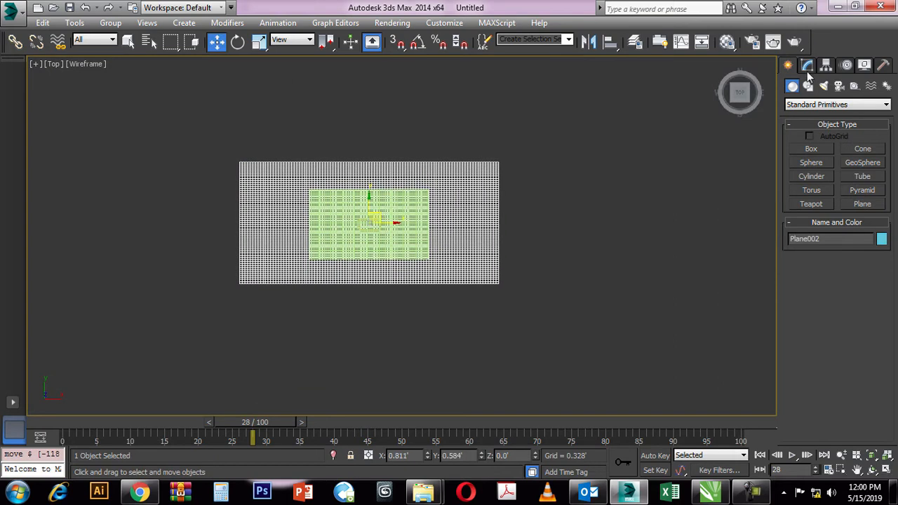
# Set the second plane's length segments and width segments to 4 each.
pyautogui.click(808, 65)
pyautogui.moveTo(860, 270); pyautogui.dragTo(362, 323)
pyautogui.write('4')
pyautogui.press('Return')
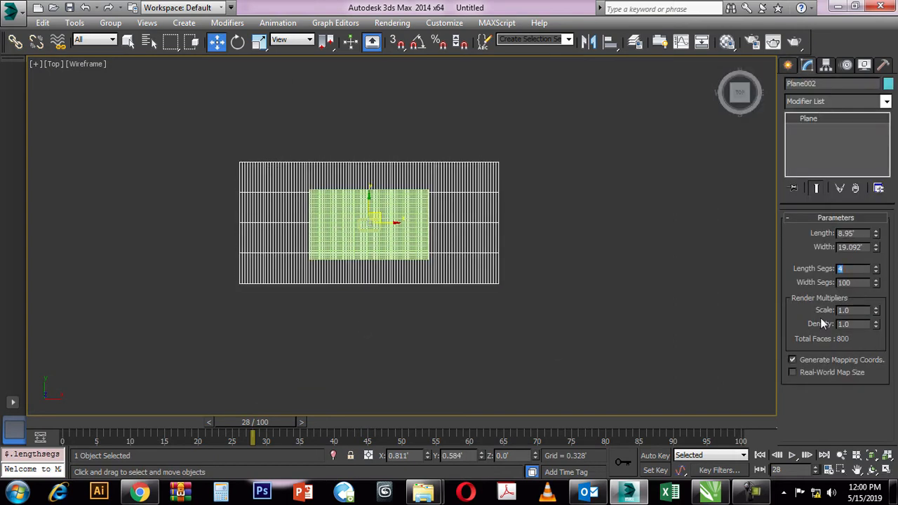
pyautogui.moveTo(831, 291); pyautogui.dragTo(520, 319)
pyautogui.write('4')
pyautogui.press('Return')
# Scale up the second plane to make a much larger ground surface.
pyautogui.moveTo(395, 223); pyautogui.dragTo(419, 246, button='middle')
pyautogui.press('r')
pyautogui.moveTo(393, 214); pyautogui.dragTo(403, 178)
pyautogui.moveTo(421, 242); pyautogui.dragTo(430, 242)
pyautogui.press('w')
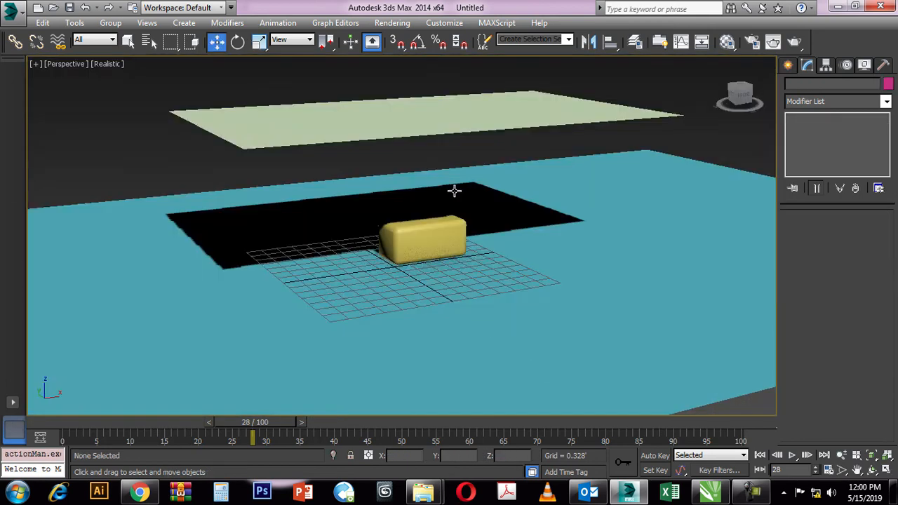
# Apply the Cloth modifier to the upper plane.
pyautogui.click(430, 125)
pyautogui.scroll(2, 395, 159)
pyautogui.moveTo(395, 159); pyautogui.dragTo(424, 142, button='middle')
pyautogui.scroll(-2, 418, 140)
pyautogui.click(873, 472)
pyautogui.moveTo(387, 209); pyautogui.dragTo(398, 239)
pyautogui.rightClick(398, 239)
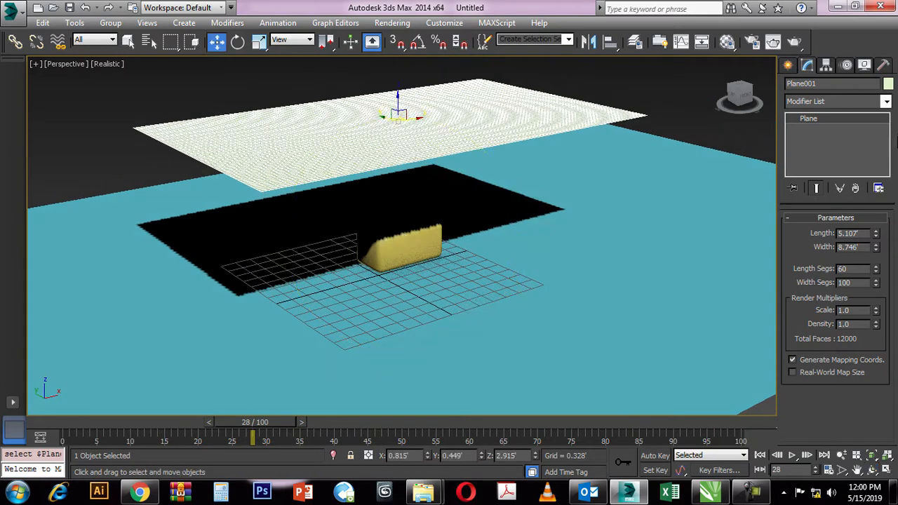
pyautogui.click(843, 100)
pyautogui.press('c')
pyautogui.press('c')
pyautogui.press('c')
pyautogui.press('c')
pyautogui.press('Return')
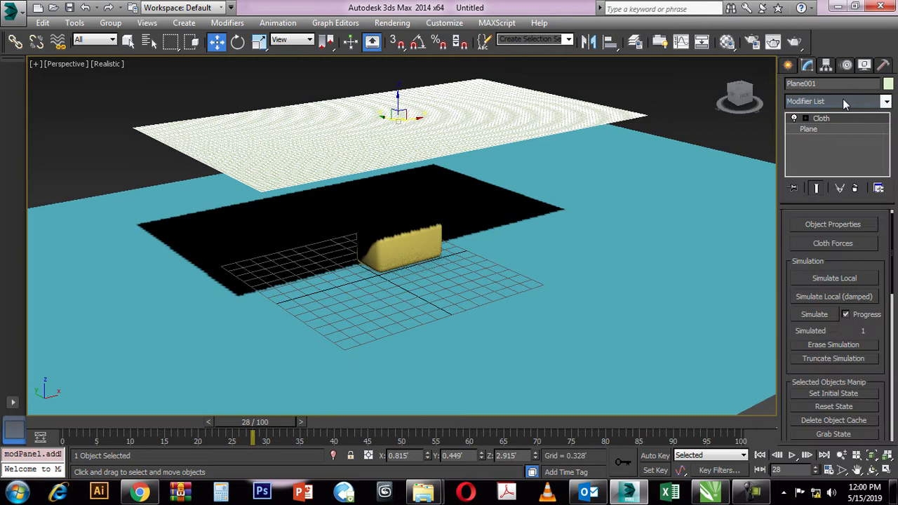
# Set Plane001 as Cloth in the modifier's object properties.
pyautogui.click(833, 224)
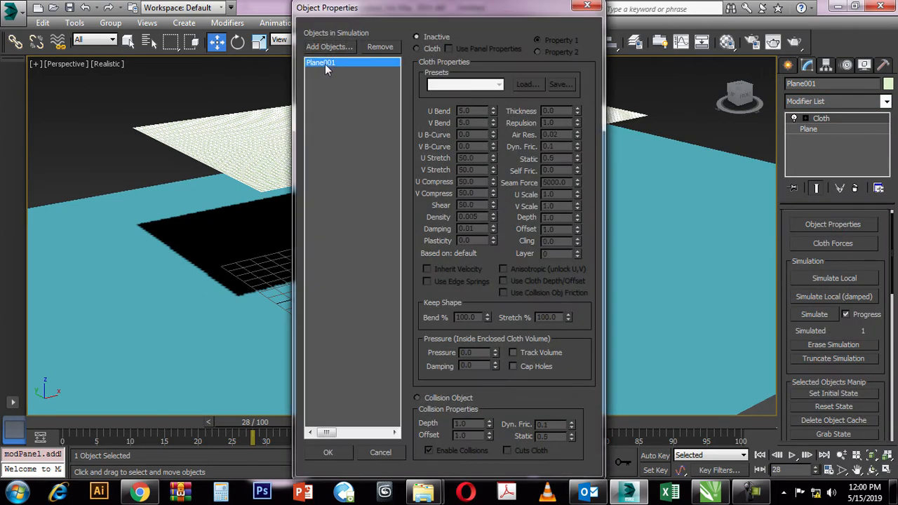
pyautogui.moveTo(405, 10); pyautogui.dragTo(559, 24)
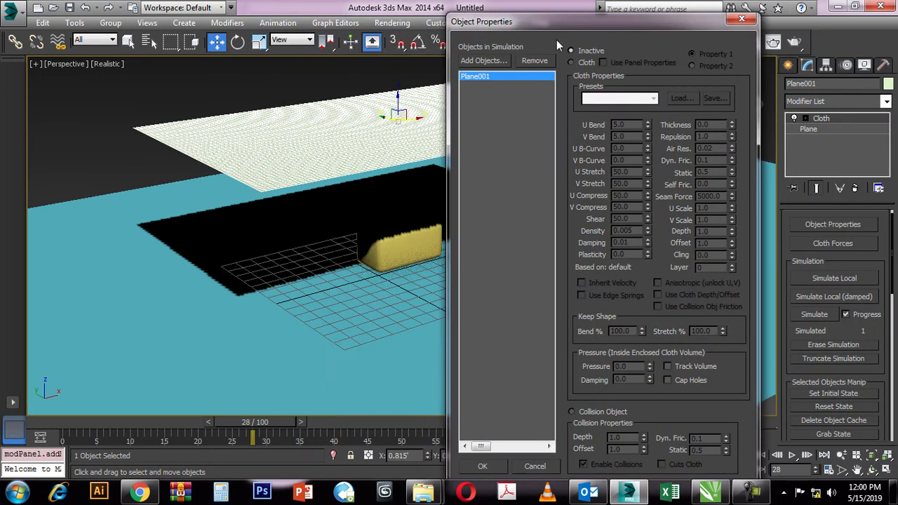
pyautogui.click(571, 63)
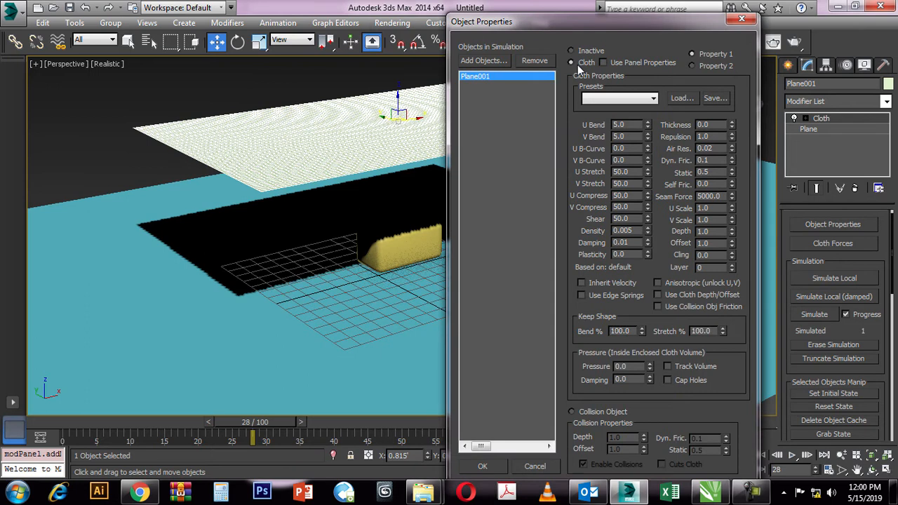
# Add ChamferBox001 to the cloth simulation and make it a Collision Object.
pyautogui.click(480, 61)
pyautogui.click(245, 123)
pyautogui.click(424, 402)
pyautogui.click(571, 411)
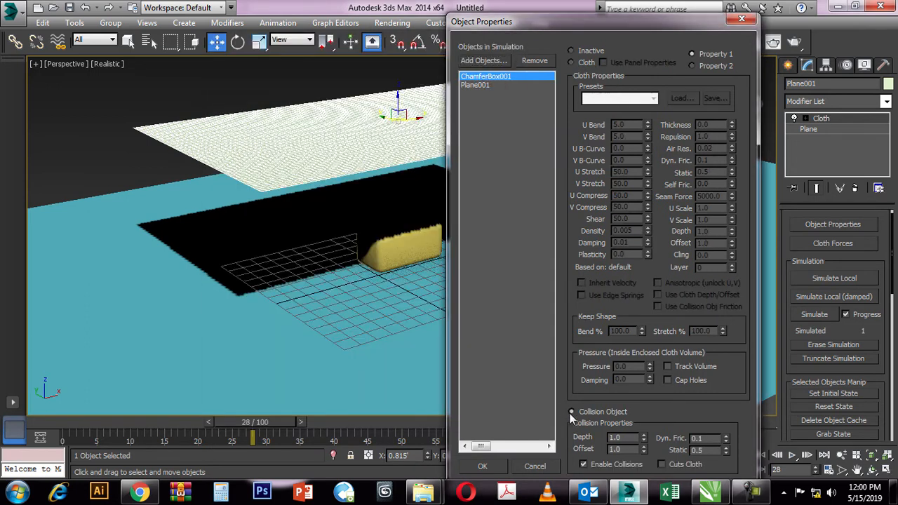
# Add Plane002 to the cloth simulation as a Collision Object, check each object's role, and accept the properties.
pyautogui.click(493, 61)
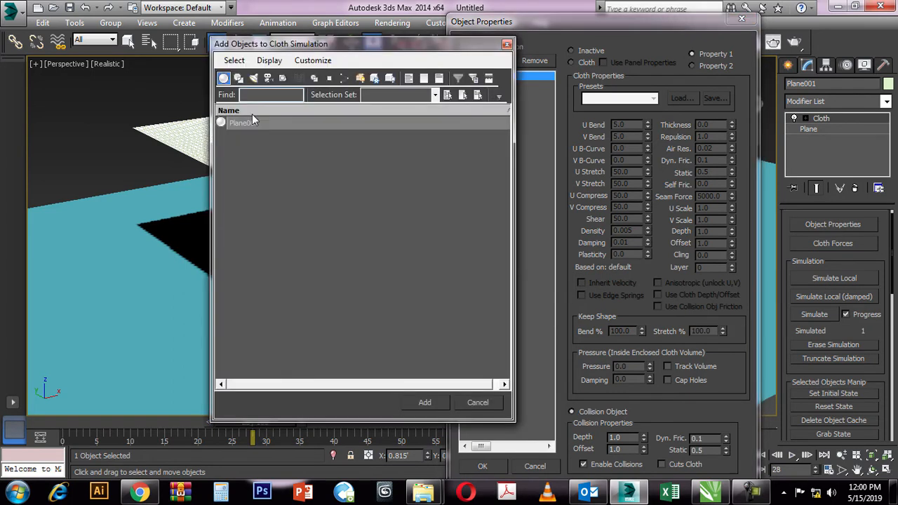
pyautogui.doubleClick(276, 123)
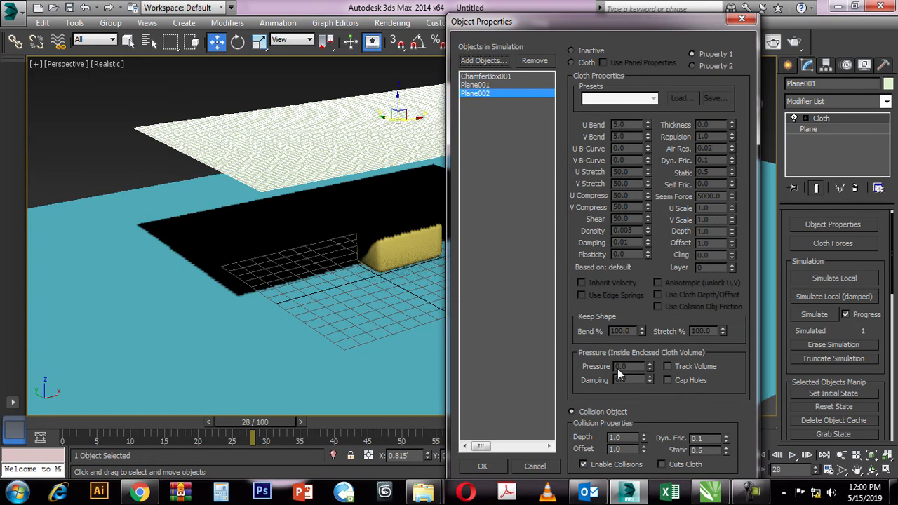
pyautogui.click(484, 85)
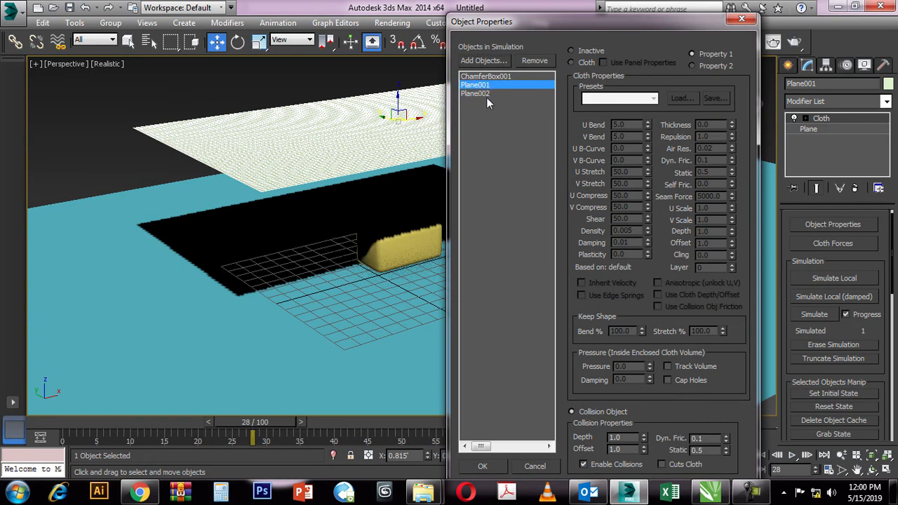
pyautogui.click(581, 412)
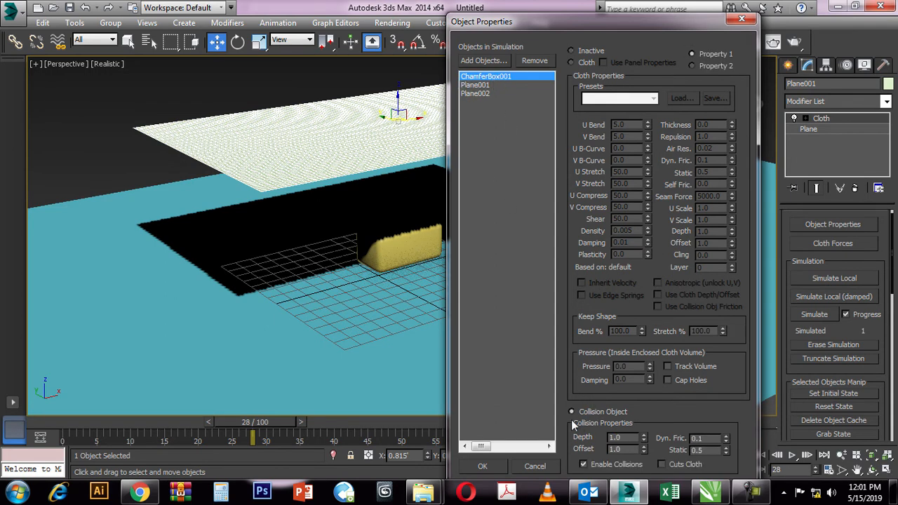
pyautogui.click(479, 86)
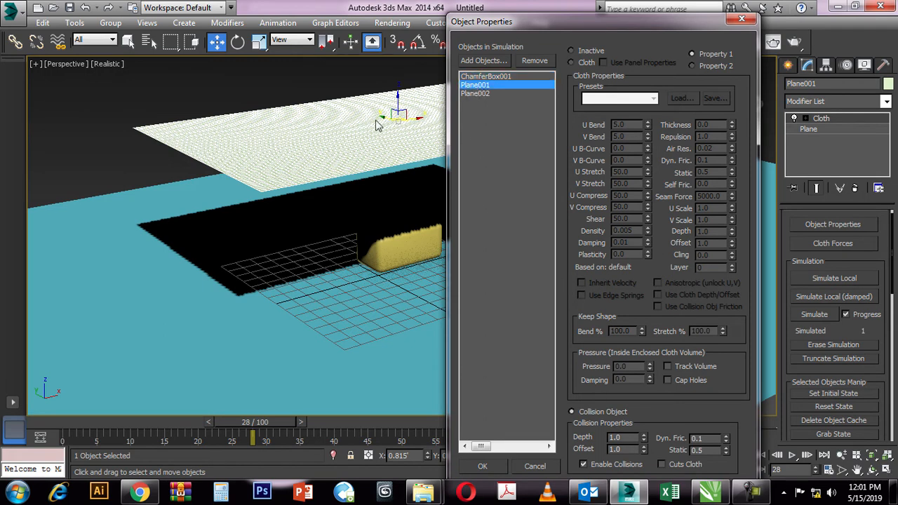
pyautogui.click(483, 94)
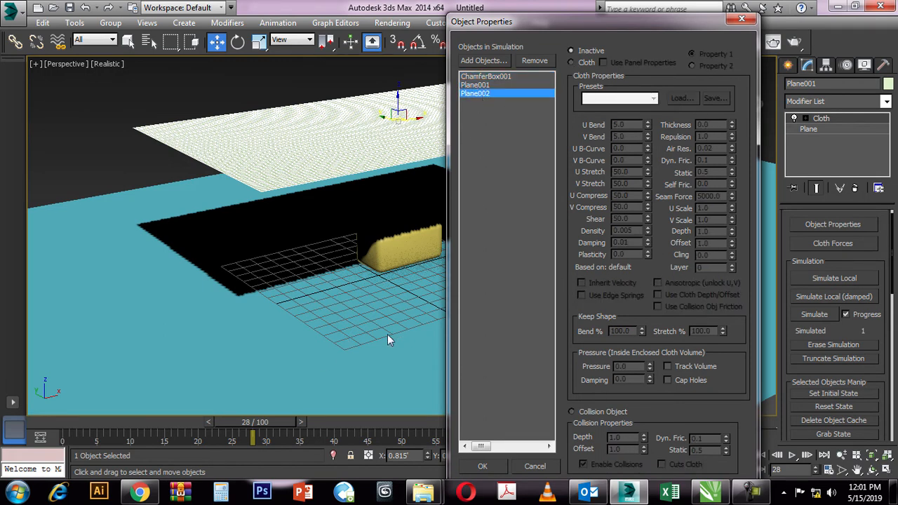
pyautogui.click(579, 413)
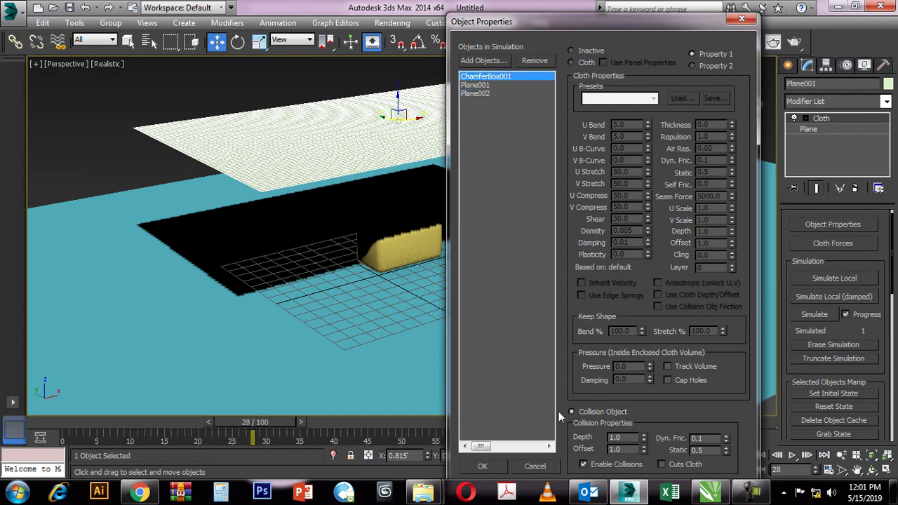
pyautogui.click(480, 85)
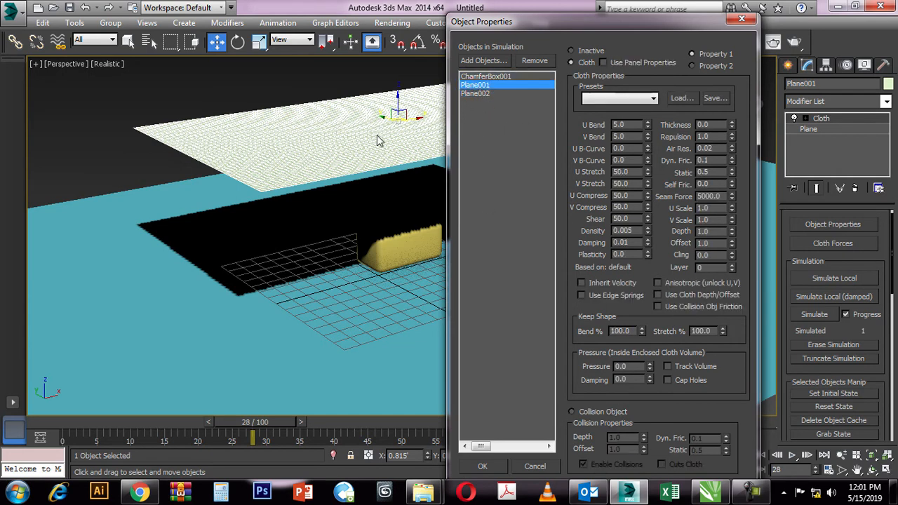
pyautogui.click(481, 94)
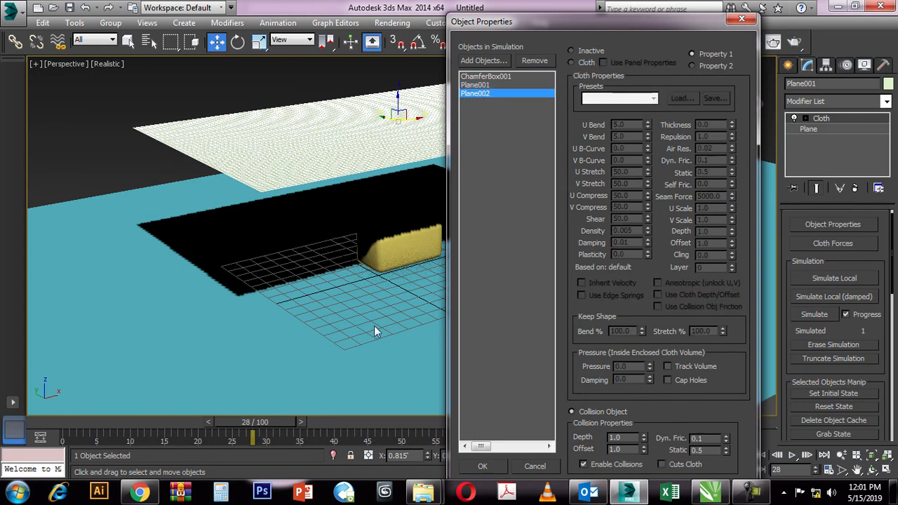
pyautogui.click(490, 469)
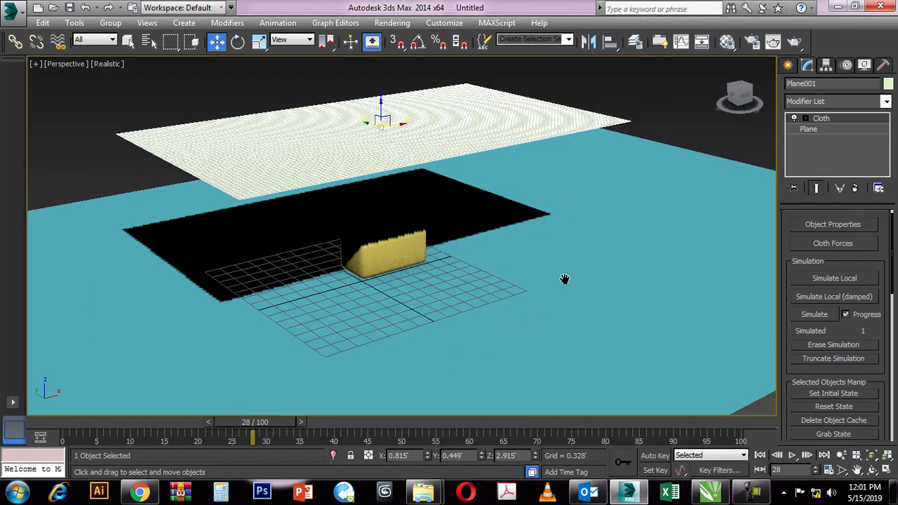
# Run the local cloth simulation to drape the upper plane over the box.
pyautogui.click(836, 280)
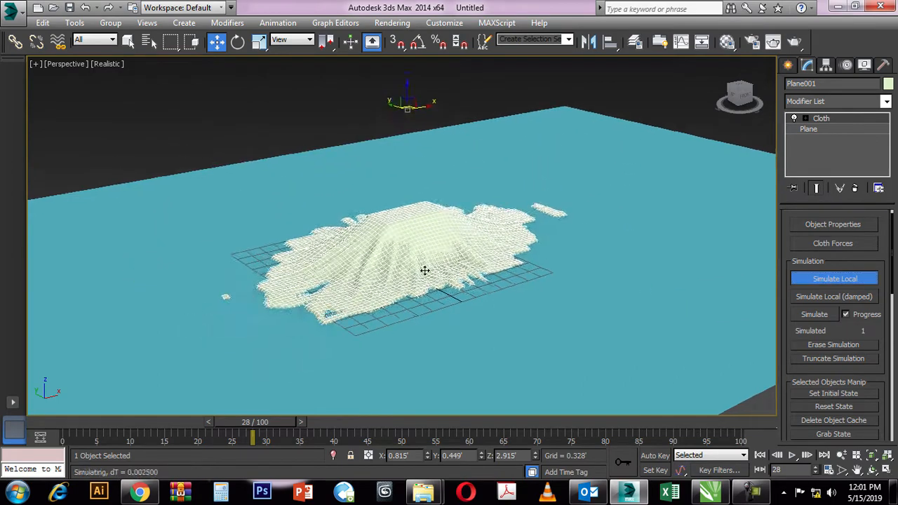
pyautogui.scroll(3, 487, 285)
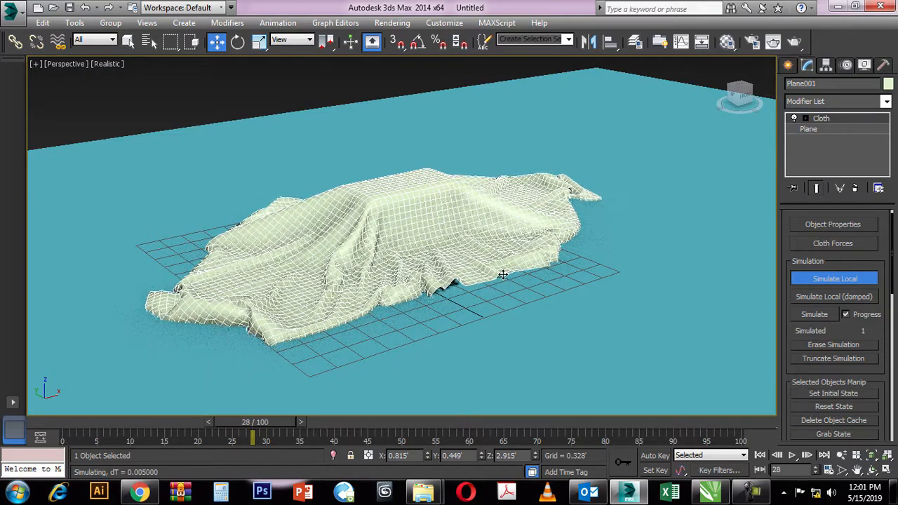
pyautogui.press('e')
pyautogui.keyDown('alt'); pyautogui.moveTo(418, 279); pyautogui.dragTo(419, 215, button='middle'); pyautogui.keyUp('alt')
pyautogui.press('w')
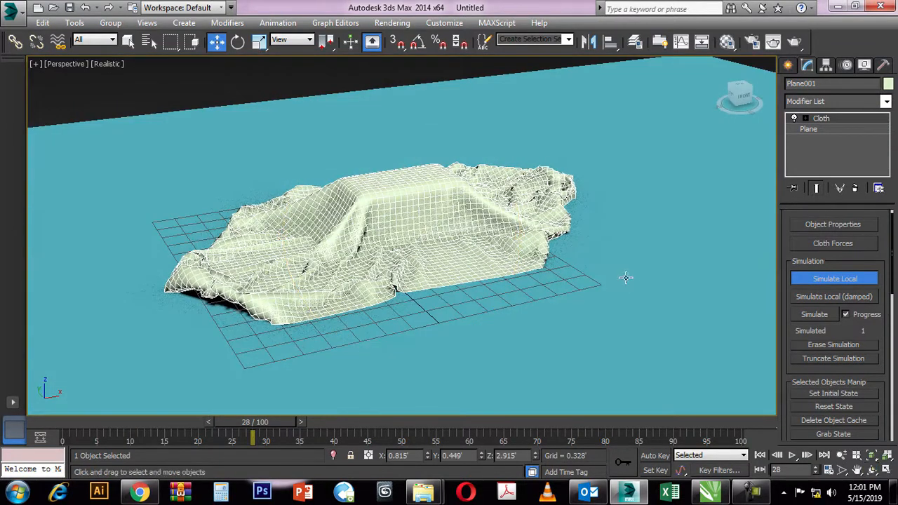
# Stop the local simulation and reset the cloth's state.
pyautogui.click(834, 407)
pyautogui.click(837, 280)
pyautogui.click(835, 404)
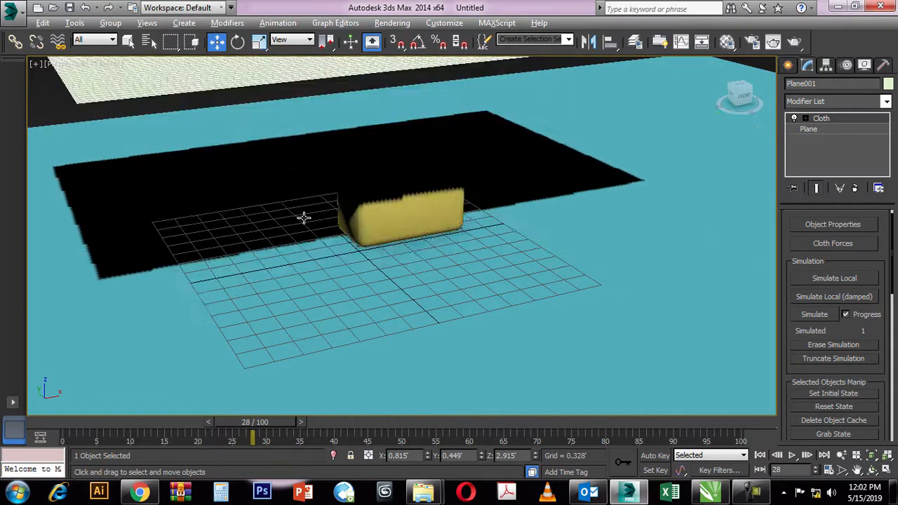
# Scale down the cloth plane in the top view, and return to the perspective view.
pyautogui.press('t')
pyautogui.scroll(5, 400, 205)
pyautogui.moveTo(386, 285); pyautogui.dragTo(398, 183, button='middle')
pyautogui.scroll(2, 398, 182)
pyautogui.press('r')
pyautogui.moveTo(428, 240); pyautogui.dragTo(400, 220)
pyautogui.press('w')
pyautogui.scroll(1, 397, 224)
pyautogui.hotkey('alt', 'w')
pyautogui.middleClick(646, 159)
pyautogui.hotkey('alt', 'w')
pyautogui.hotkey('alt', 'w')
pyautogui.middleClick(643, 323)
pyautogui.hotkey('alt', 'w')
# Set the ground plane Plane002's base parameters to 60 length segments and 100 width segments, accepting the topology warning.
pyautogui.click(668, 245)
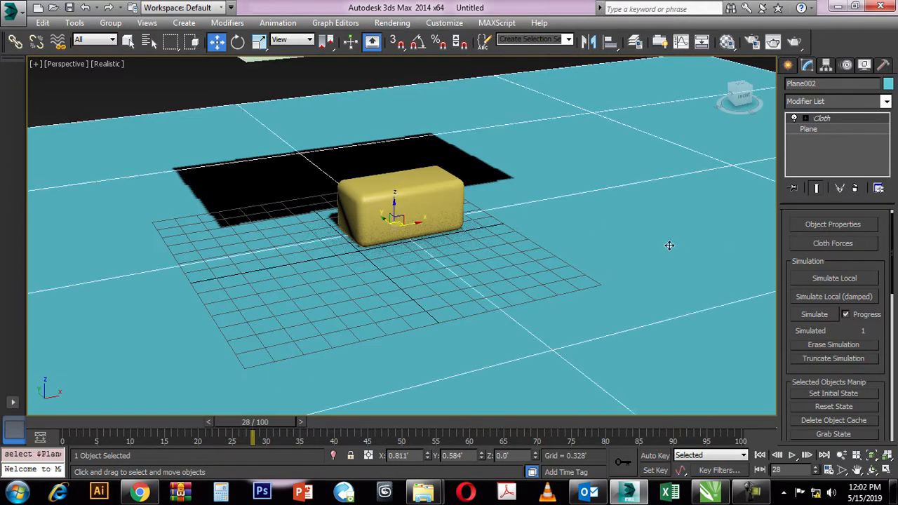
pyautogui.click(834, 132)
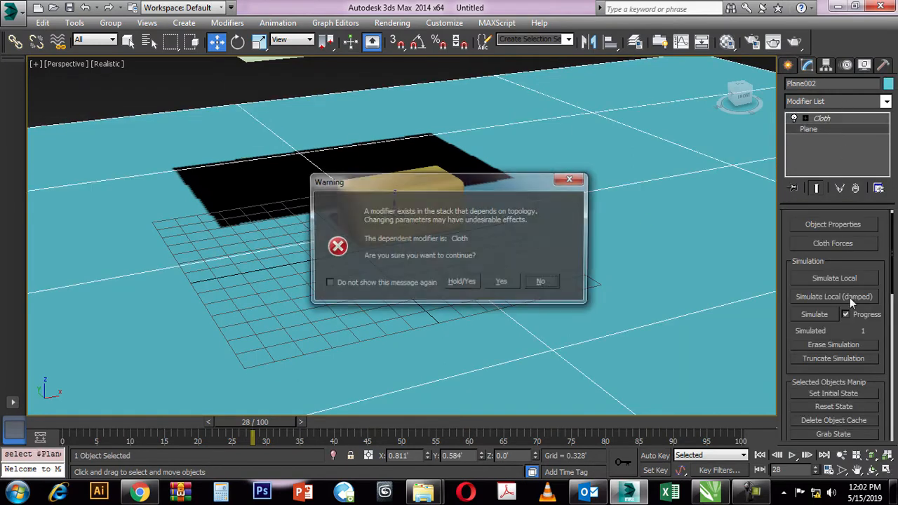
pyautogui.click(501, 280)
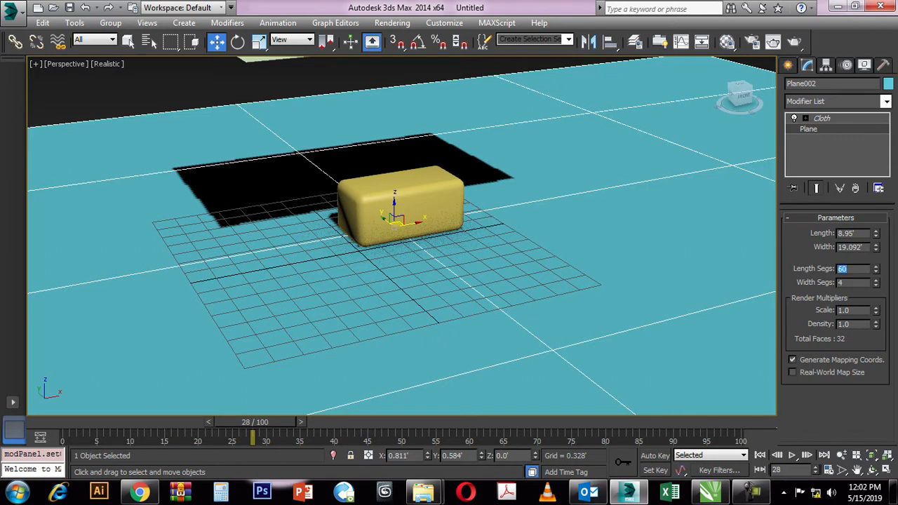
pyautogui.write('60')
pyautogui.press('Return')
pyautogui.write('100')
pyautogui.press('Return')
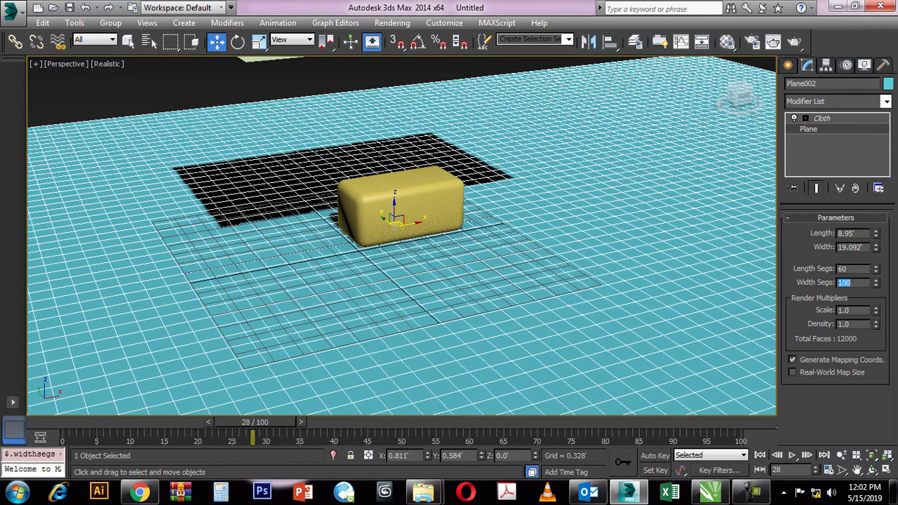
# Render the perspective view as a test, and put away the frame buffer and message windows.
pyautogui.click(155, 78)
pyautogui.hotkey('shift', 'q')
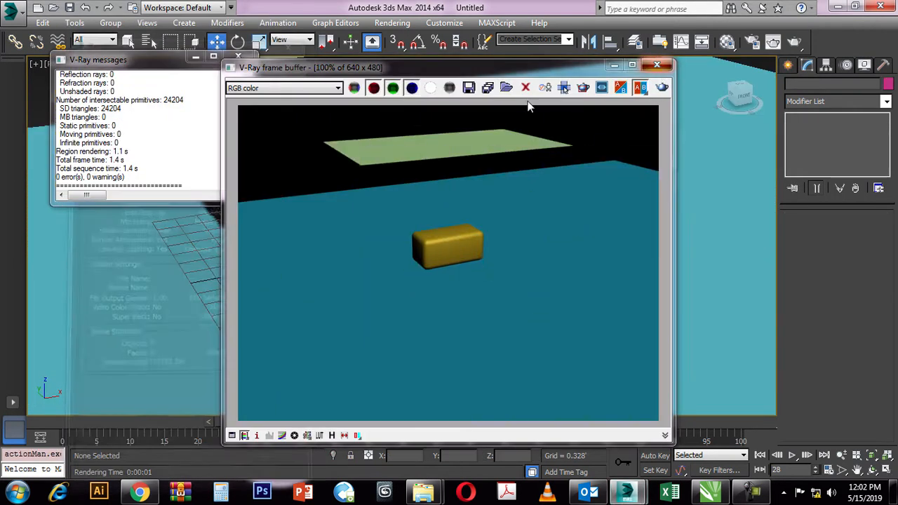
pyautogui.click(663, 64)
pyautogui.click(195, 57)
# Run the local cloth simulation on the upper plane, stop it, and reset the cloth's state.
pyautogui.click(254, 60)
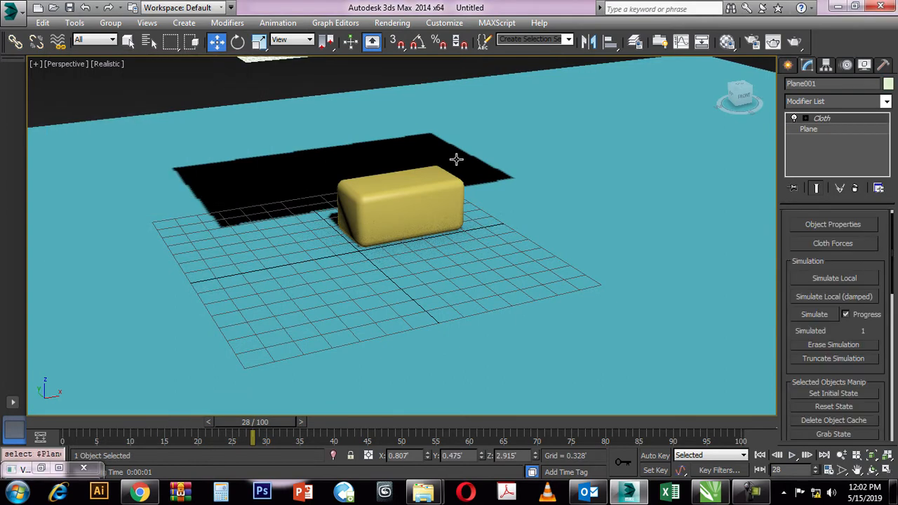
pyautogui.scroll(-3, 464, 162)
pyautogui.scroll(3, 464, 162)
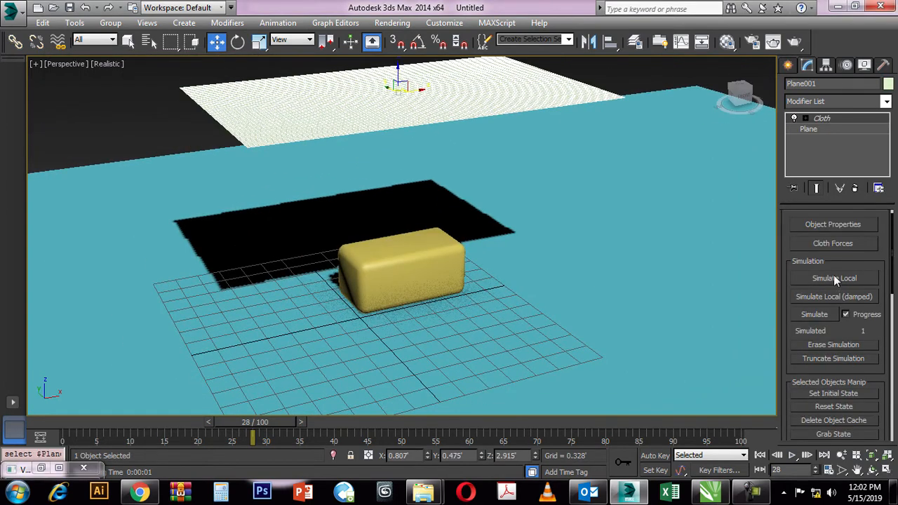
pyautogui.click(834, 278)
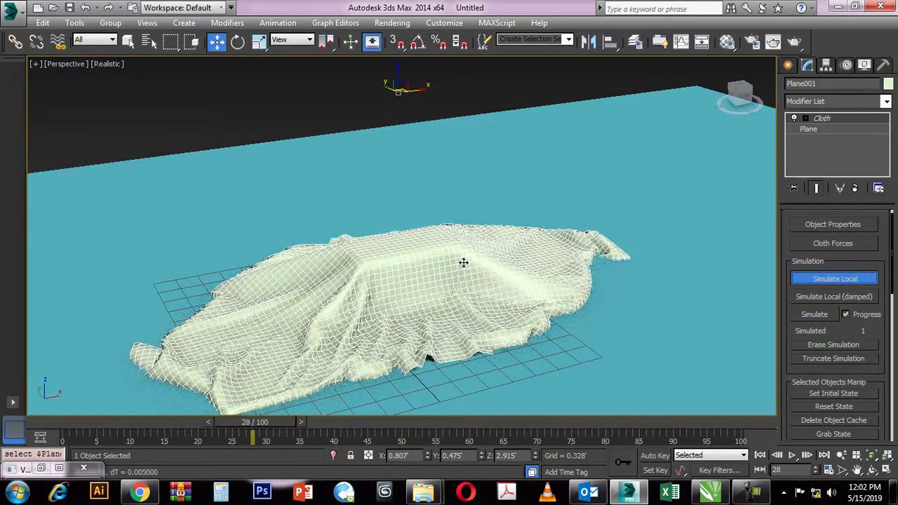
pyautogui.scroll(3, 463, 262)
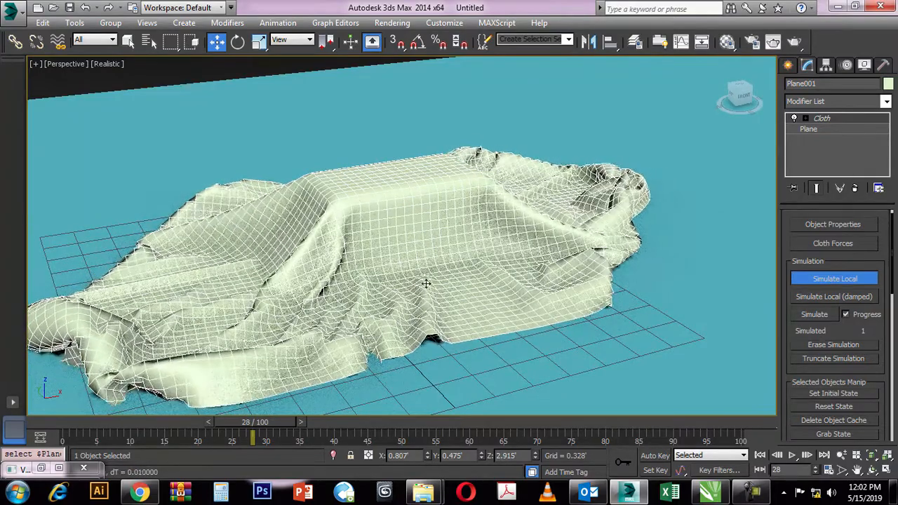
pyautogui.click(835, 280)
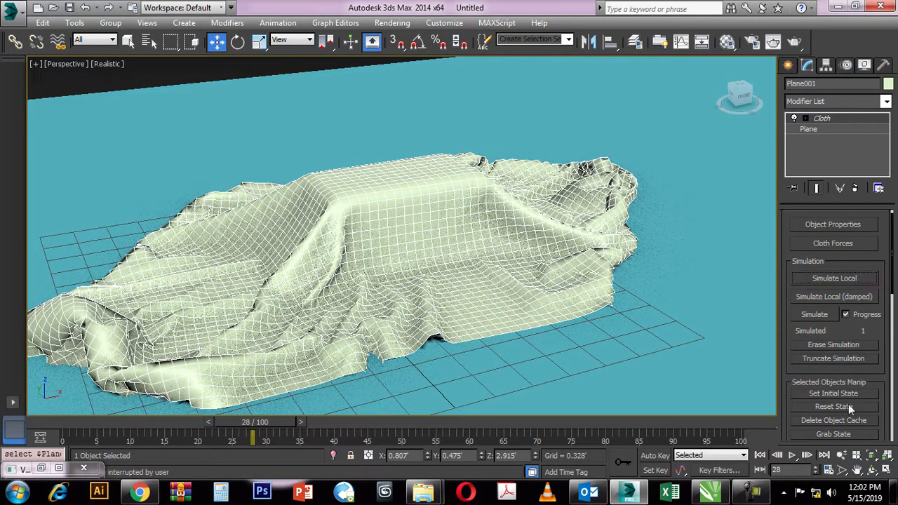
pyautogui.click(843, 406)
# Shift the cloth plane slightly over the box in the top view, and set its base segments to 80 length and 120 width.
pyautogui.moveTo(470, 63); pyautogui.dragTo(475, 156, button='middle')
pyautogui.press('t')
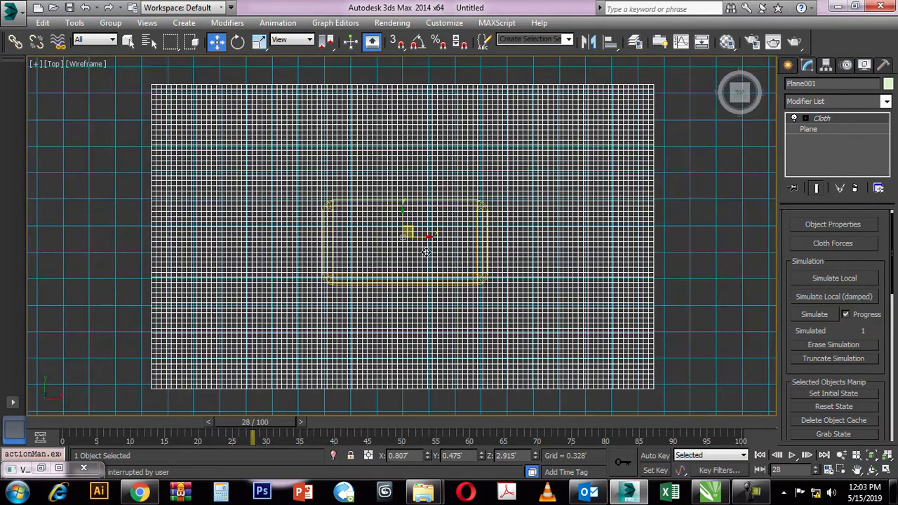
pyautogui.click(827, 130)
pyautogui.click(503, 282)
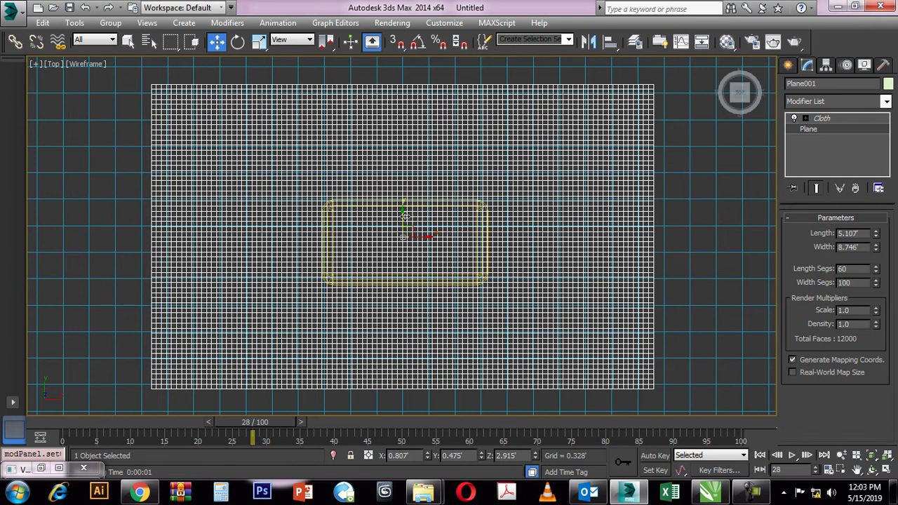
pyautogui.moveTo(405, 216); pyautogui.dragTo(400, 220)
pyautogui.write('0')
pyautogui.press('Return')
pyautogui.scroll(6, 400, 247)
pyautogui.write('120')
pyautogui.press('Return')
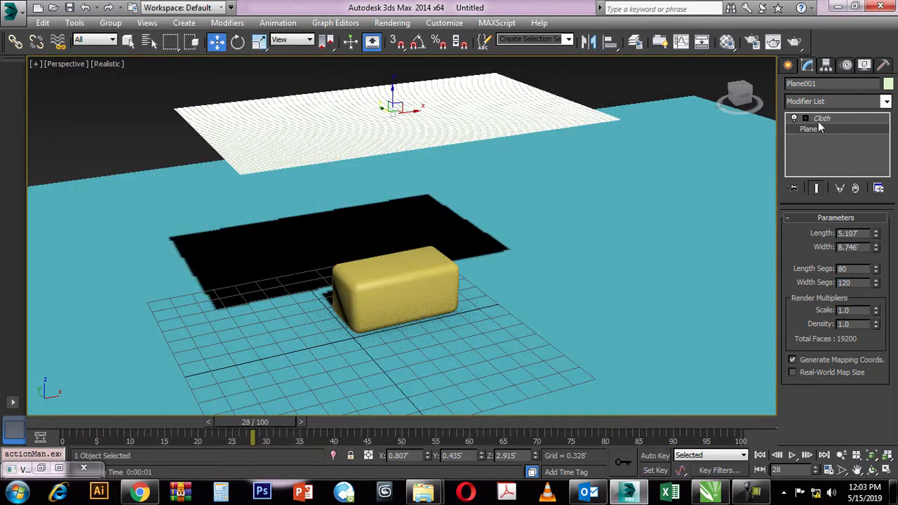
# Run the local simulation from the Cloth modifier to drape the denser plane, and display edged faces.
pyautogui.click(821, 118)
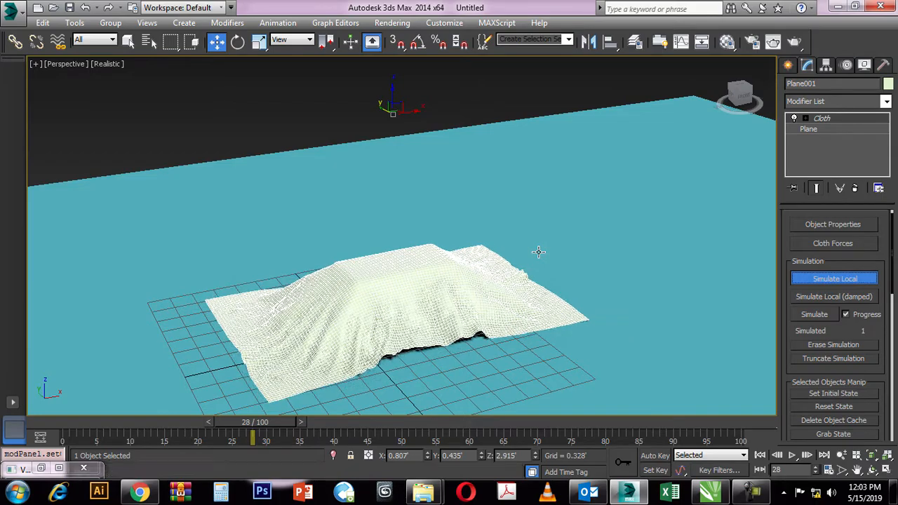
pyautogui.keyDown('alt'); pyautogui.moveTo(441, 311); pyautogui.dragTo(443, 251, button='middle'); pyautogui.keyUp('alt')
pyautogui.scroll(5, 443, 251)
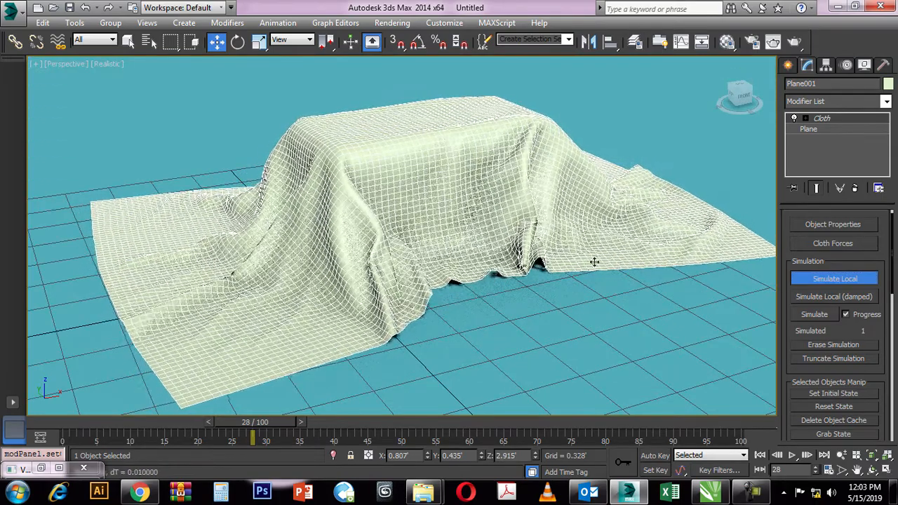
pyautogui.click(872, 470)
pyautogui.moveTo(360, 250); pyautogui.dragTo(458, 216)
pyautogui.moveTo(467, 222)
pyautogui.mouseDown()
pyautogui.moveTo(379, 224)
pyautogui.moveTo(445, 197)
pyautogui.mouseUp()
pyautogui.rightClick(445, 197)
pyautogui.press('F4')
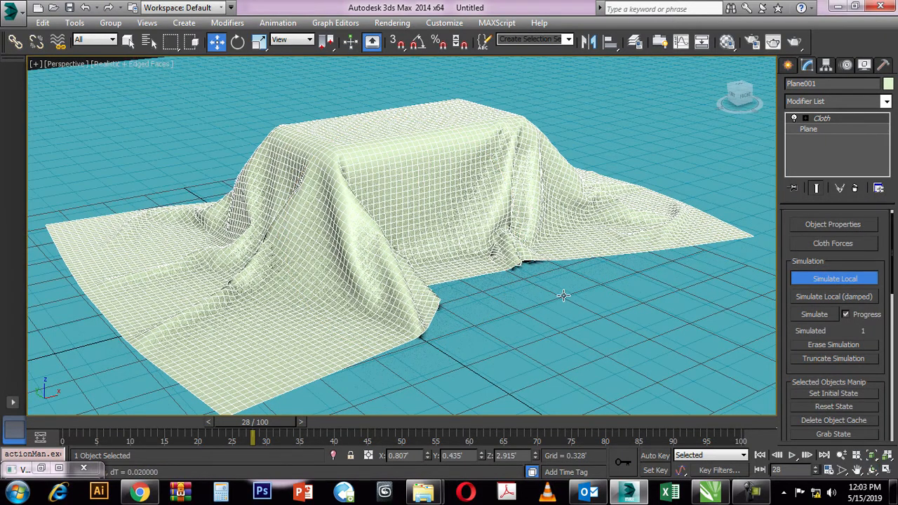
# Examine the draping cloth and the underside of the ground plane from several angles.
pyautogui.click(872, 469)
pyautogui.moveTo(393, 172); pyautogui.dragTo(372, 213)
pyautogui.scroll(-9, 387, 268)
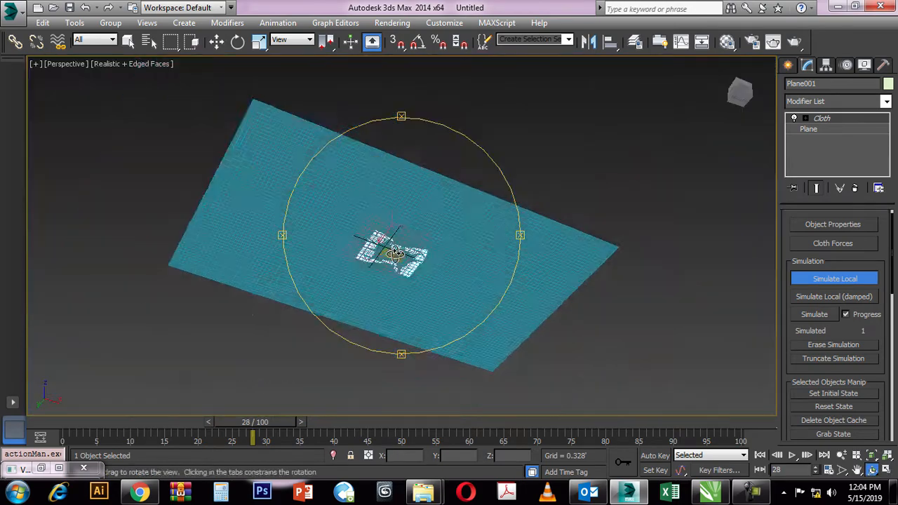
pyautogui.scroll(6, 400, 250)
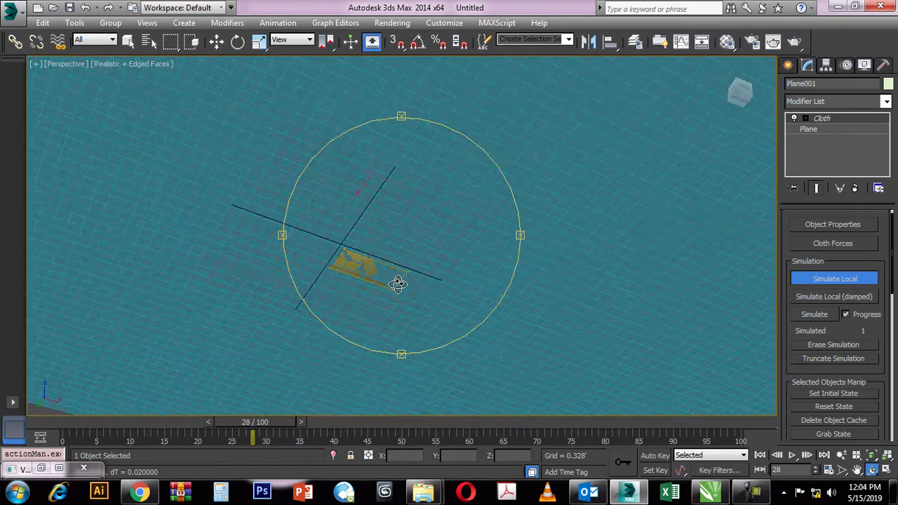
pyautogui.scroll(-6, 399, 285)
pyautogui.scroll(6, 398, 286)
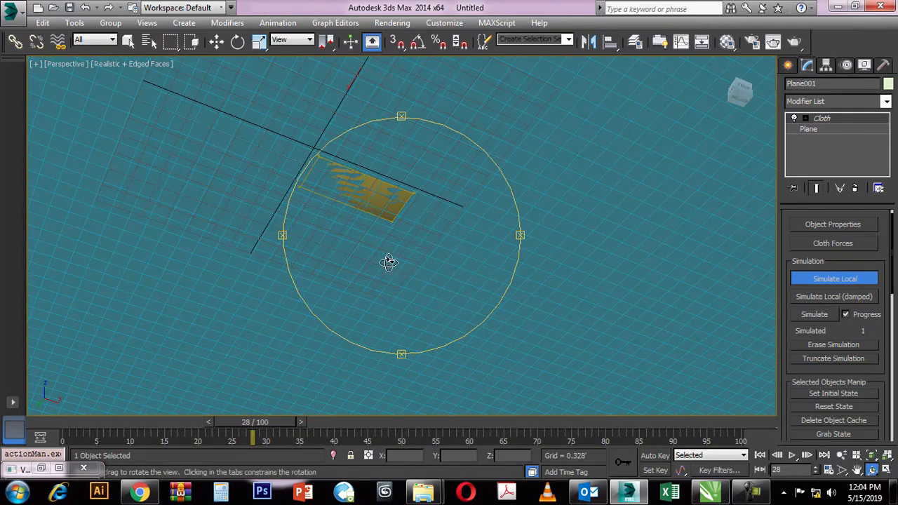
pyautogui.moveTo(378, 243); pyautogui.dragTo(395, 267)
pyautogui.scroll(4, 394, 267)
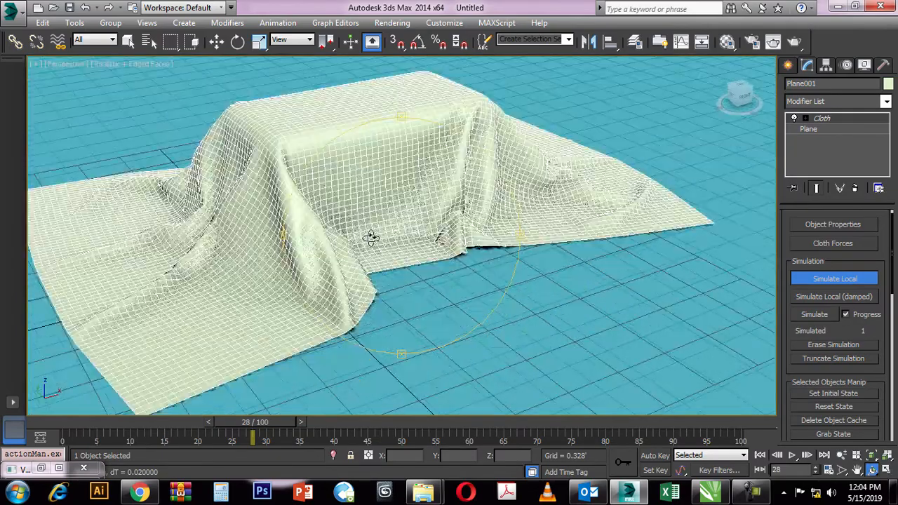
pyautogui.moveTo(371, 239); pyautogui.dragTo(476, 247)
pyautogui.moveTo(394, 220)
pyautogui.mouseDown()
pyautogui.moveTo(442, 224)
pyautogui.moveTo(392, 214)
pyautogui.moveTo(449, 240)
pyautogui.moveTo(295, 247)
pyautogui.moveTo(406, 225)
pyautogui.mouseUp()
pyautogui.press('w')
pyautogui.scroll(-3, 408, 223)
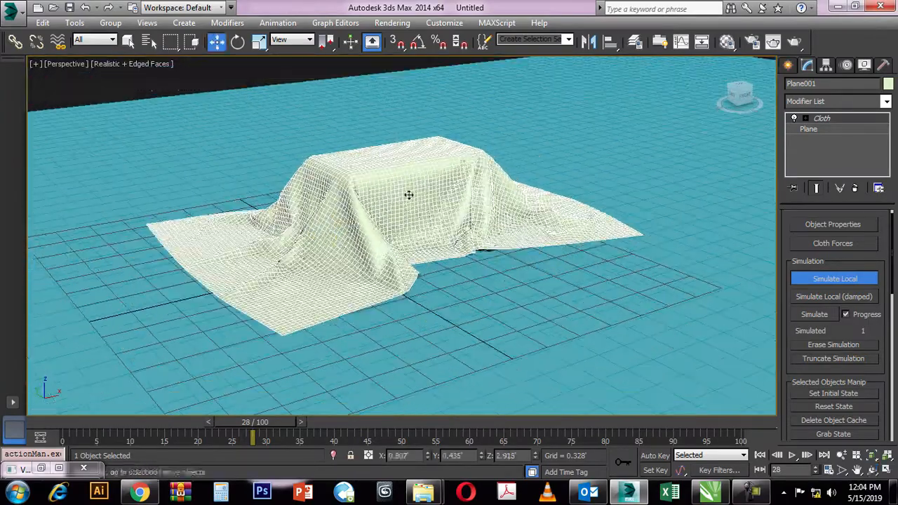
# Stop the local simulation and inspect the settled cloth folds from different sides.
pyautogui.click(834, 278)
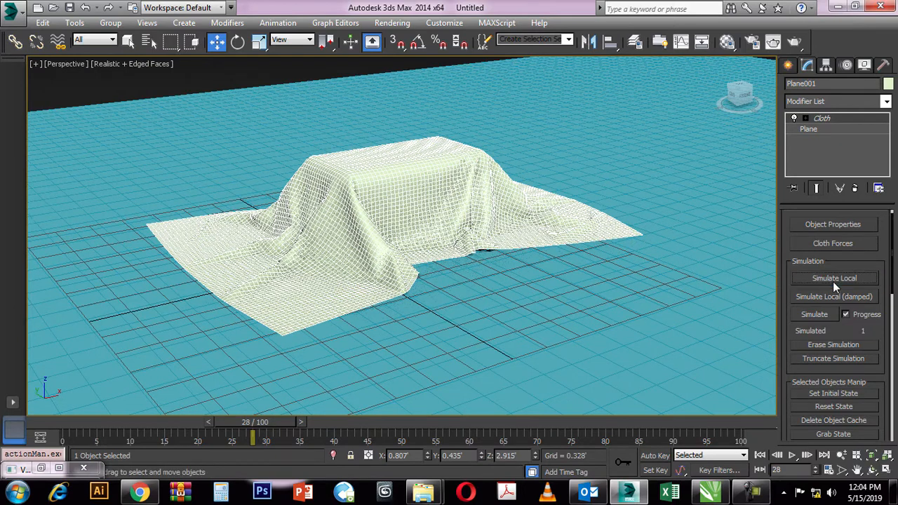
pyautogui.click(213, 69)
pyautogui.click(341, 208)
pyautogui.scroll(-3, 341, 210)
pyautogui.click(280, 106)
pyautogui.scroll(5, 417, 249)
pyautogui.moveTo(420, 250); pyautogui.dragTo(387, 239, button='middle')
pyautogui.click(455, 262)
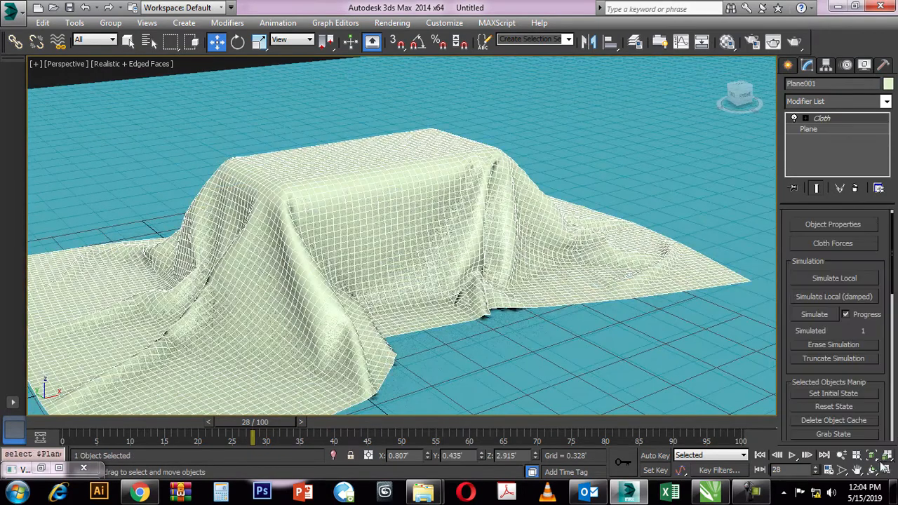
pyautogui.click(871, 470)
pyautogui.moveTo(470, 248); pyautogui.dragTo(304, 248)
pyautogui.moveTo(378, 211); pyautogui.dragTo(389, 236)
pyautogui.moveTo(382, 282); pyautogui.dragTo(491, 224)
pyautogui.press('w')
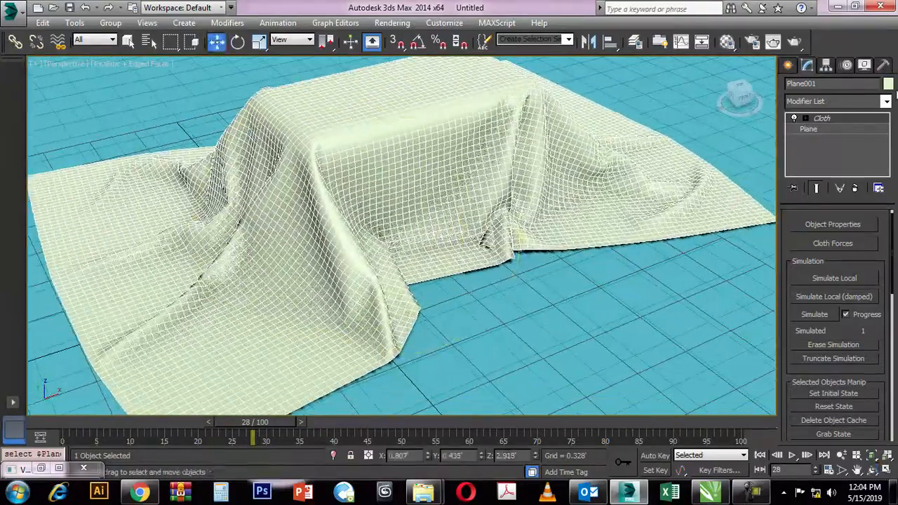
# Add a TurboSmooth modifier on top of the Cloth modifier of Plane001.
pyautogui.click(851, 99)
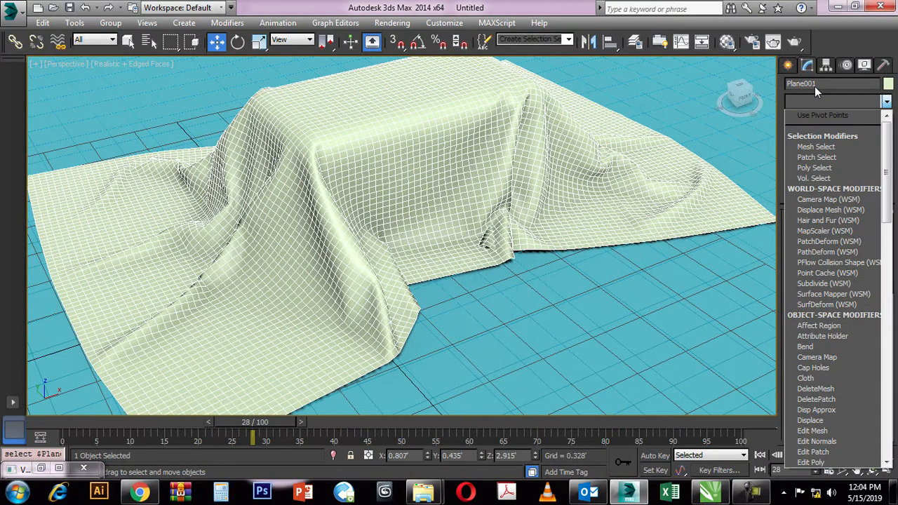
pyautogui.scroll(-1, 839, 120)
pyautogui.press('t')
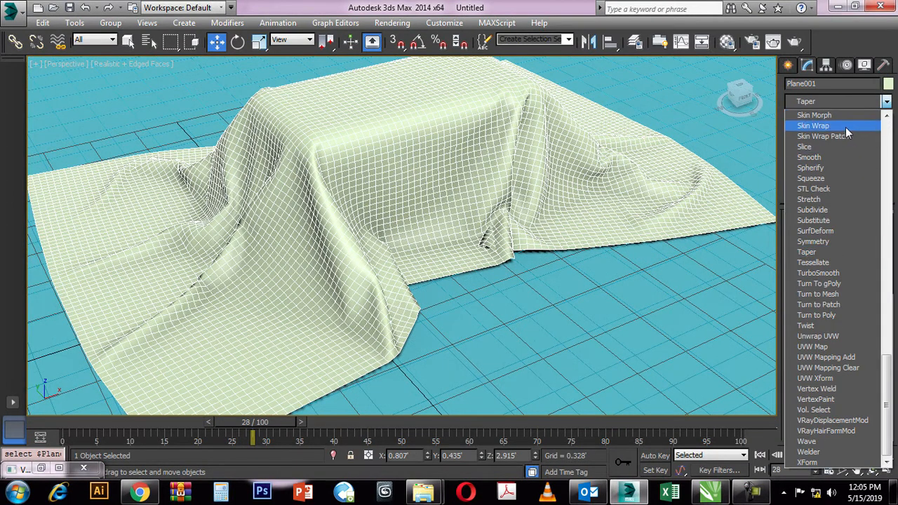
pyautogui.press('t')
pyautogui.scroll(3, 821, 202)
pyautogui.press('t')
pyautogui.press('t')
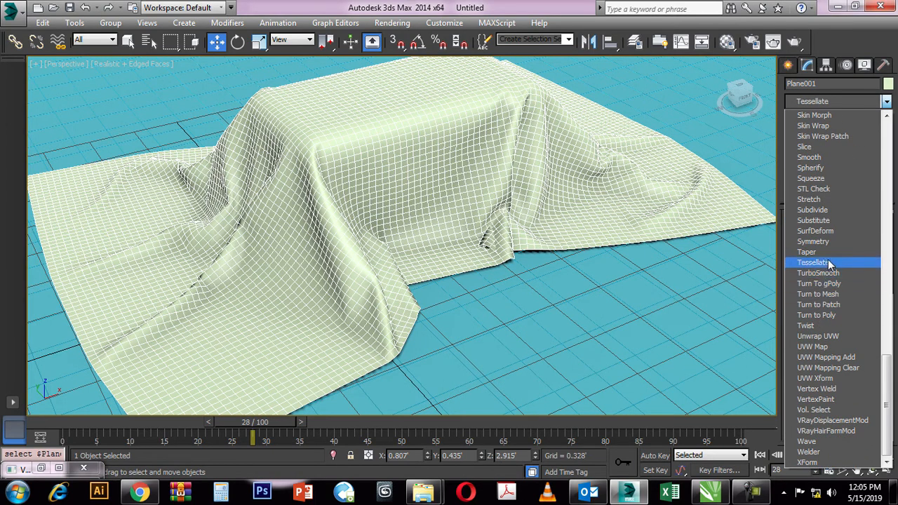
pyautogui.click(817, 273)
pyautogui.moveTo(557, 197); pyautogui.dragTo(584, 229, button='middle')
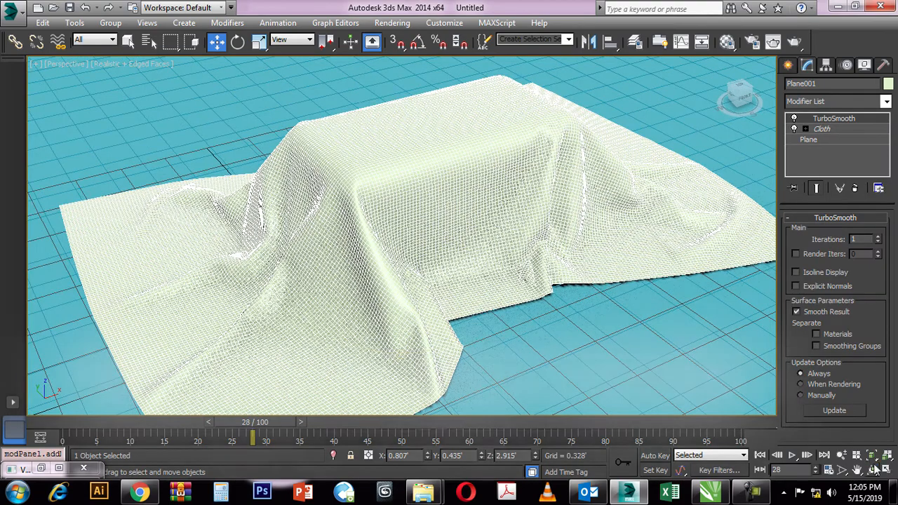
# Deselect the cloth, hide the edged faces, and change the viewport shading from Realistic to Shaded.
pyautogui.click(872, 470)
pyautogui.moveTo(434, 223); pyautogui.dragTo(414, 211)
pyautogui.rightClick(415, 212)
pyautogui.moveTo(275, 120); pyautogui.dragTo(294, 157, button='middle')
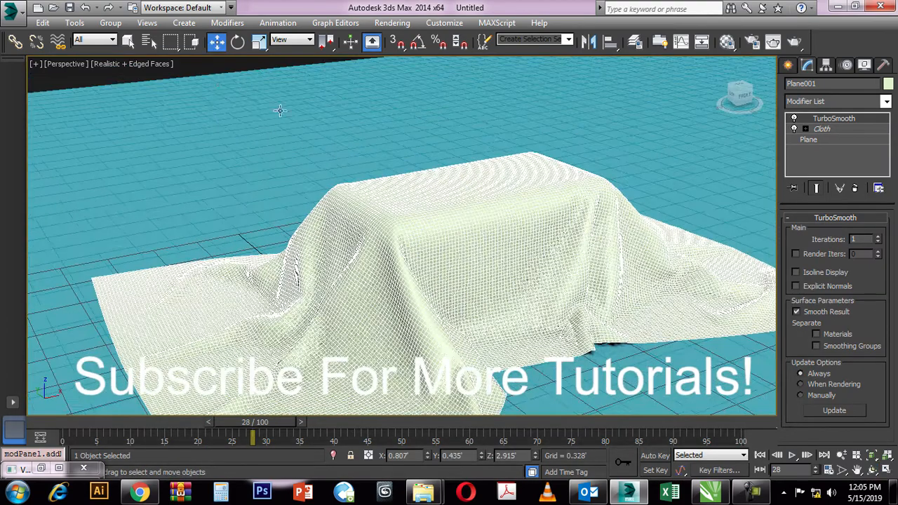
pyautogui.click(197, 76)
pyautogui.moveTo(435, 298); pyautogui.dragTo(398, 184, button='middle')
pyautogui.press('F4')
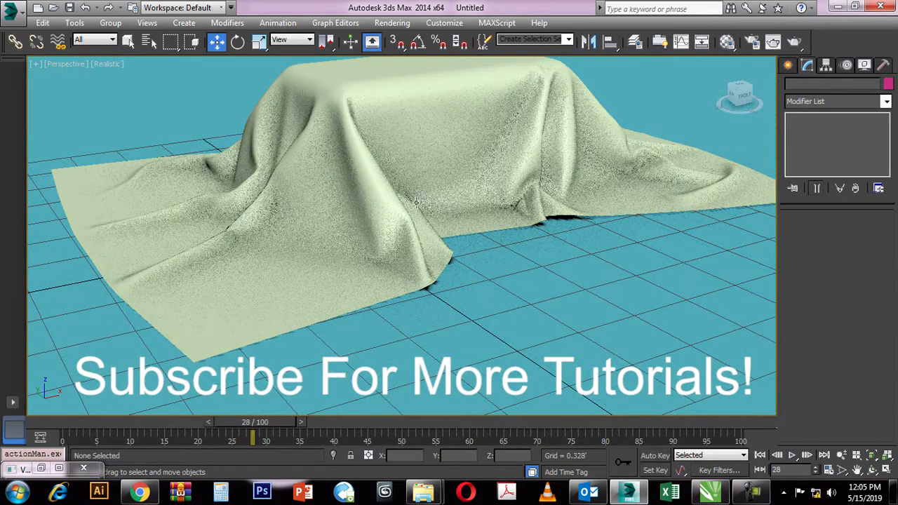
pyautogui.click(112, 64)
pyautogui.click(132, 92)
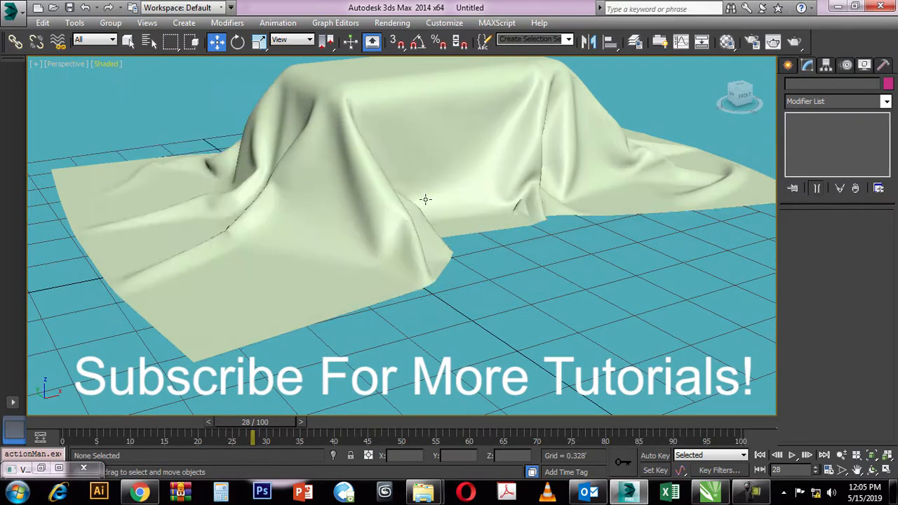
# Examine the smoothed cloth's folds up close, in wireframe and shaded display.
pyautogui.scroll(3, 424, 211)
pyautogui.click(423, 226)
pyautogui.click(870, 469)
pyautogui.moveTo(421, 232); pyautogui.dragTo(423, 256)
pyautogui.press('w')
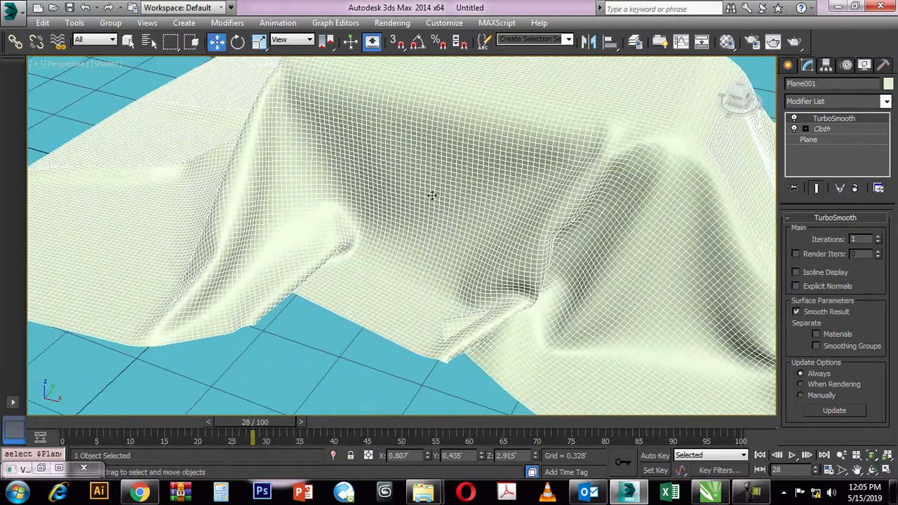
pyautogui.press('F3')
pyautogui.click(137, 70)
pyautogui.press('F3')
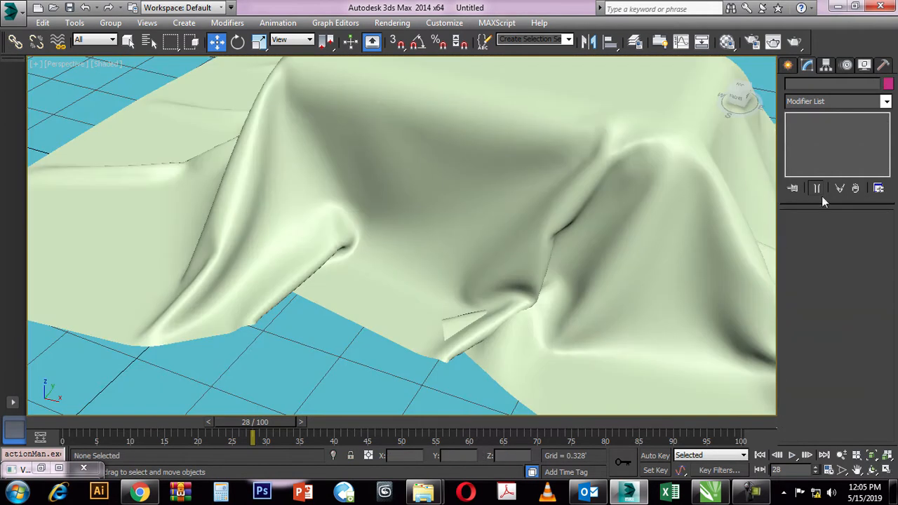
pyautogui.moveTo(596, 251); pyautogui.dragTo(559, 315, button='middle')
pyautogui.scroll(-3, 559, 315)
pyautogui.moveTo(494, 253); pyautogui.dragTo(352, 176, button='middle')
pyautogui.scroll(3, 490, 316)
pyautogui.moveTo(381, 224); pyautogui.dragTo(409, 212, button='middle')
# Compare the draped cloth with TurboSmooth disabled and enabled, in wireframe and shaded display.
pyautogui.click(441, 221)
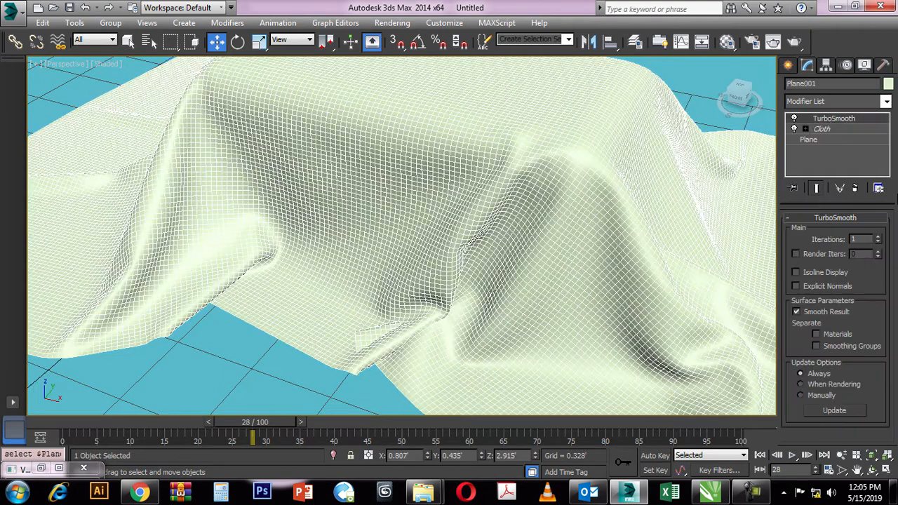
pyautogui.click(794, 118)
pyautogui.press('F3')
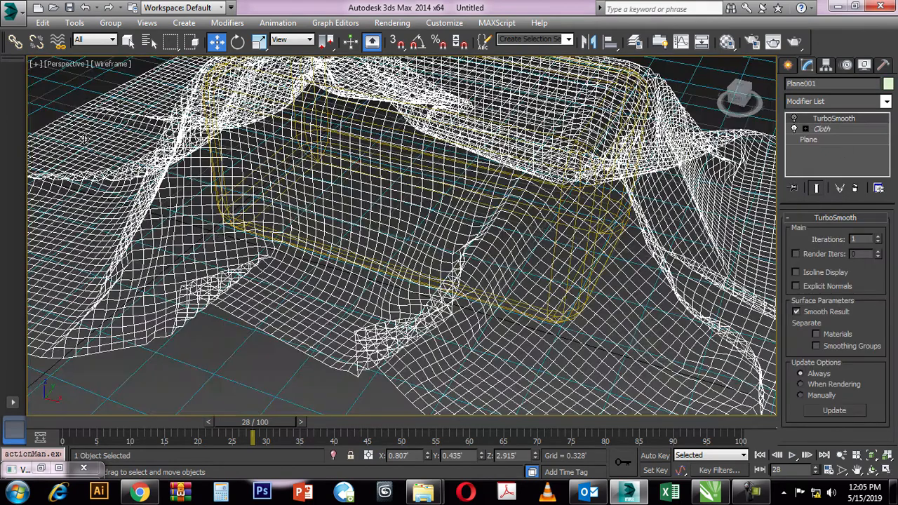
pyautogui.click(77, 86)
pyautogui.press('F3')
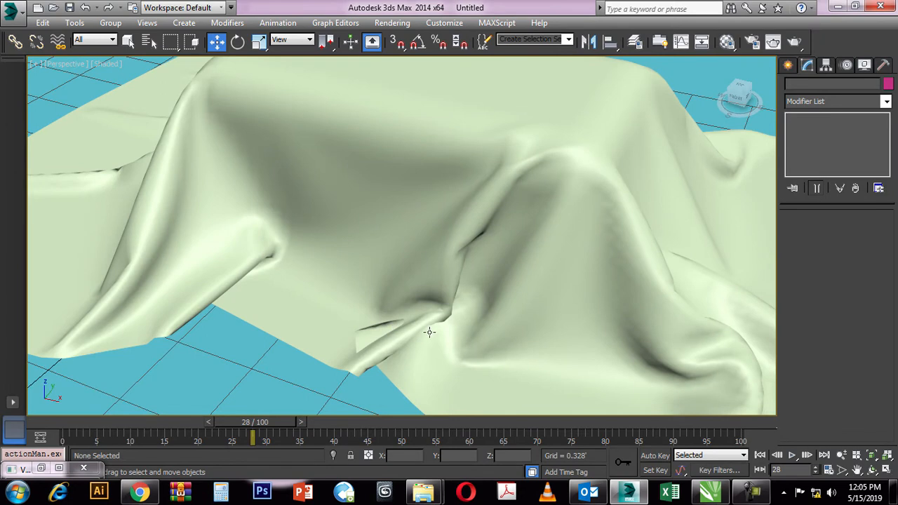
pyautogui.click(295, 216)
pyautogui.click(794, 118)
pyautogui.press('F3')
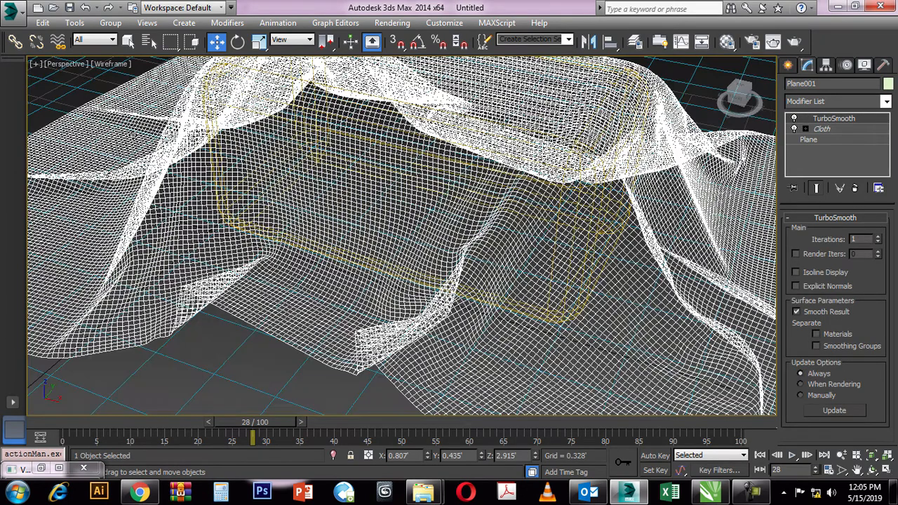
pyautogui.click(78, 76)
pyautogui.press('F3')
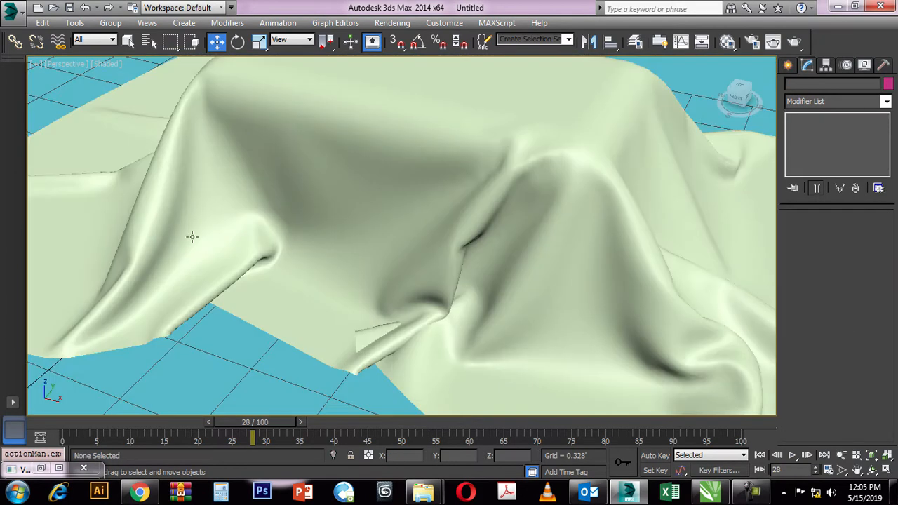
pyautogui.scroll(-3, 396, 264)
pyautogui.moveTo(517, 266); pyautogui.dragTo(479, 246, button='middle')
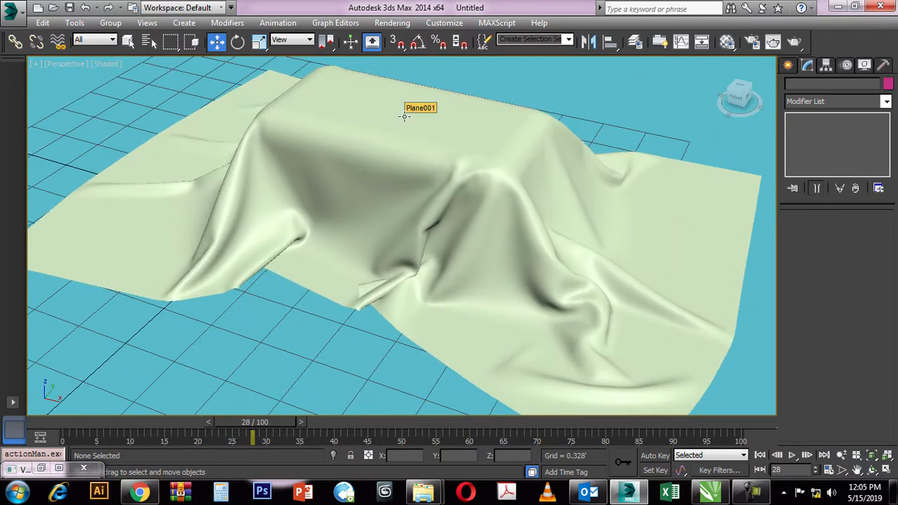